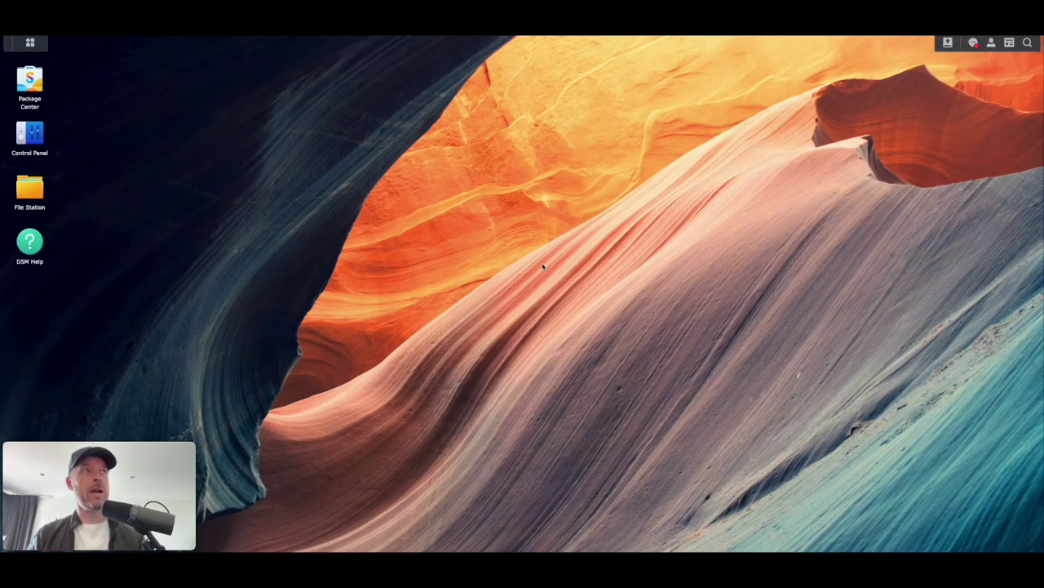
Step: Install the Active Backup for Business package from Package Center and close Package Center
left_click(34, 43)
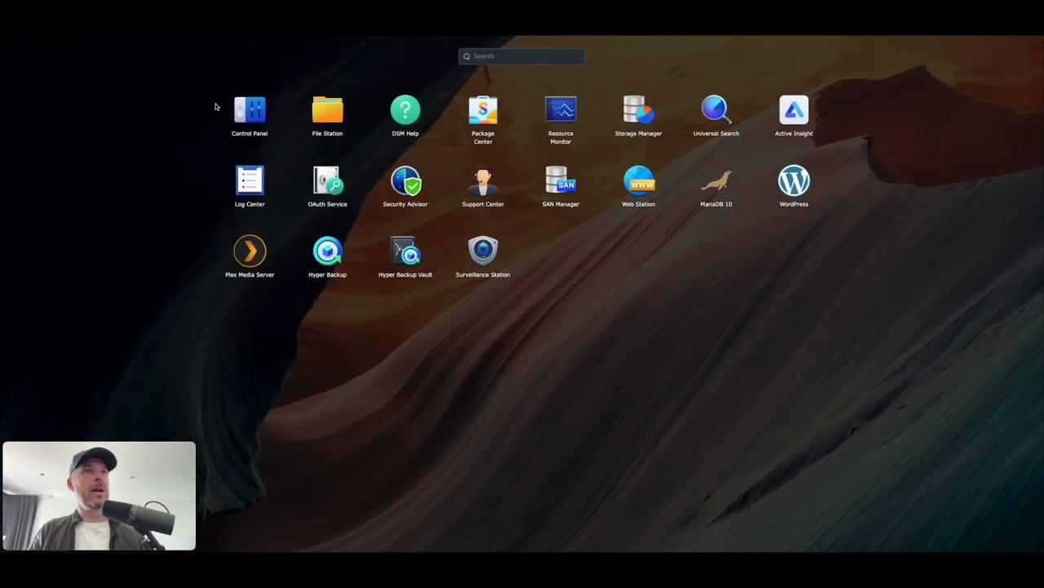
left_click(490, 113)
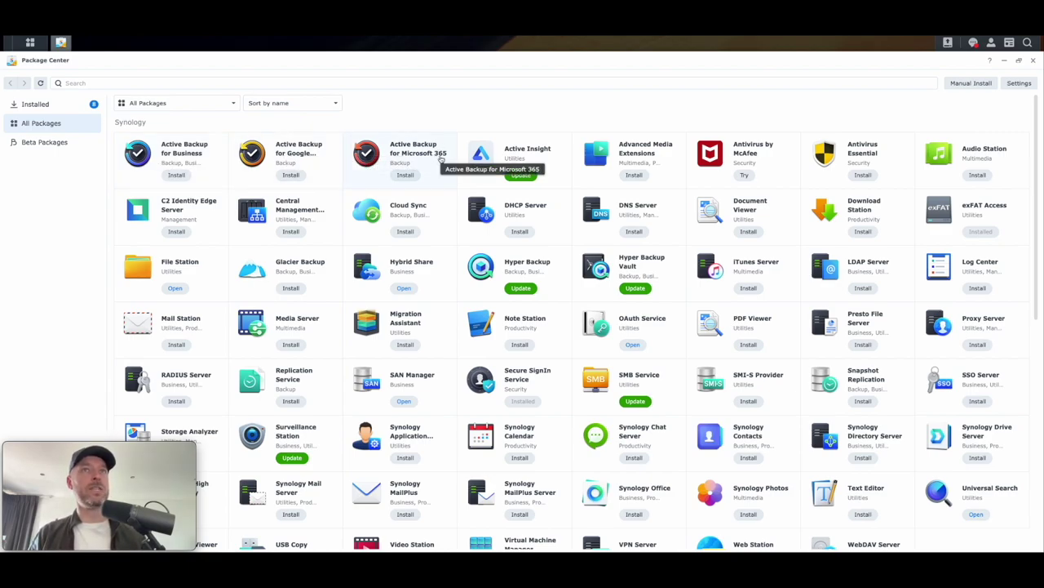
left_click(176, 152)
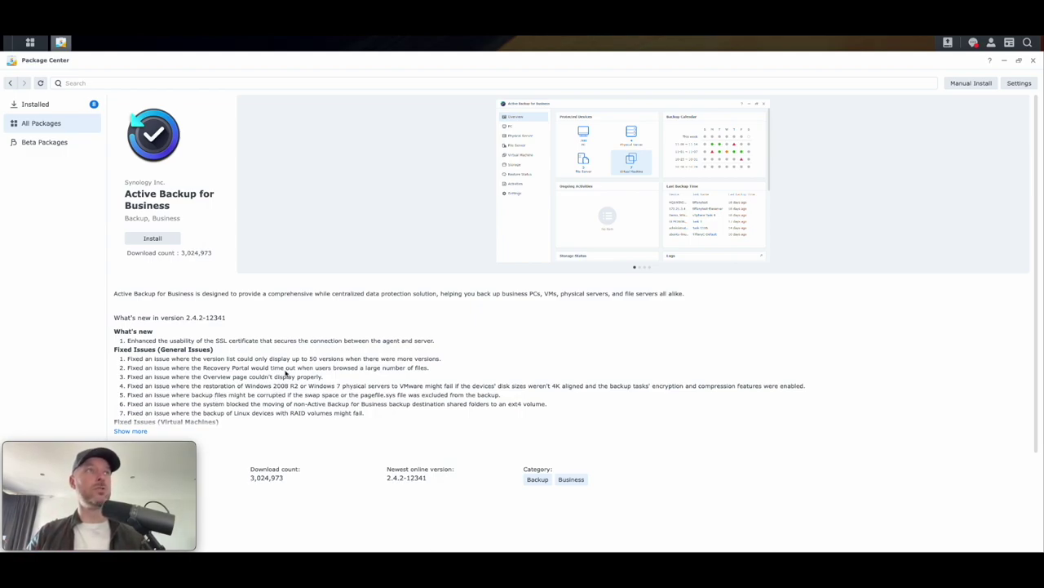
left_click(154, 238)
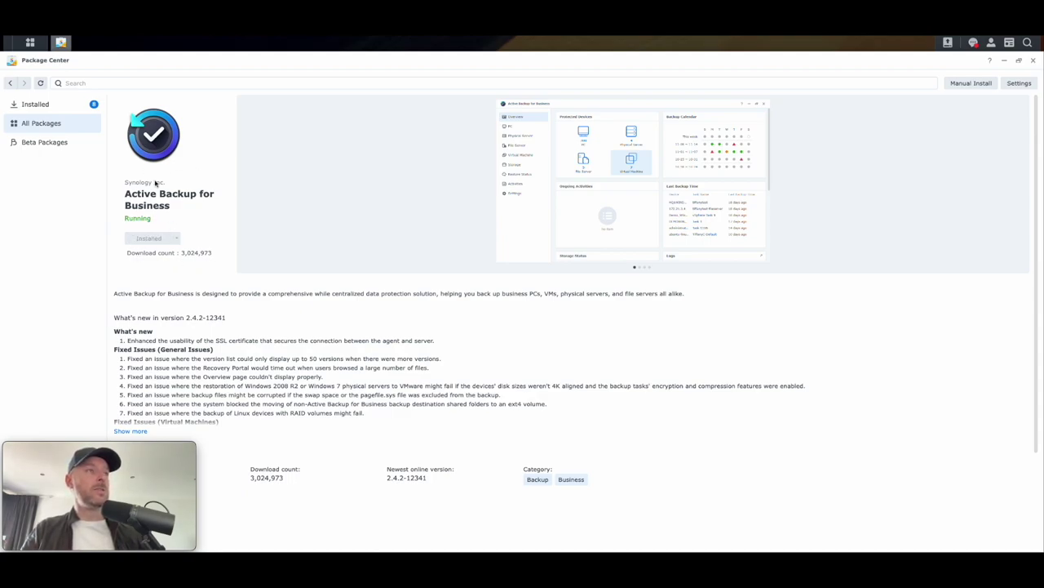
left_click(1033, 61)
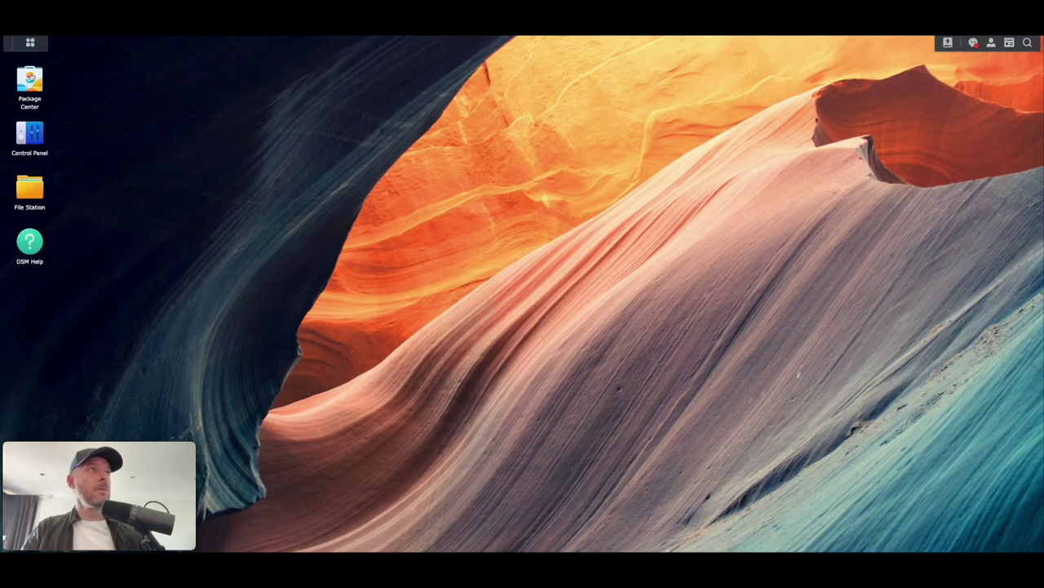
Step: Launch Active Backup for Business and activate the package
left_click(31, 43)
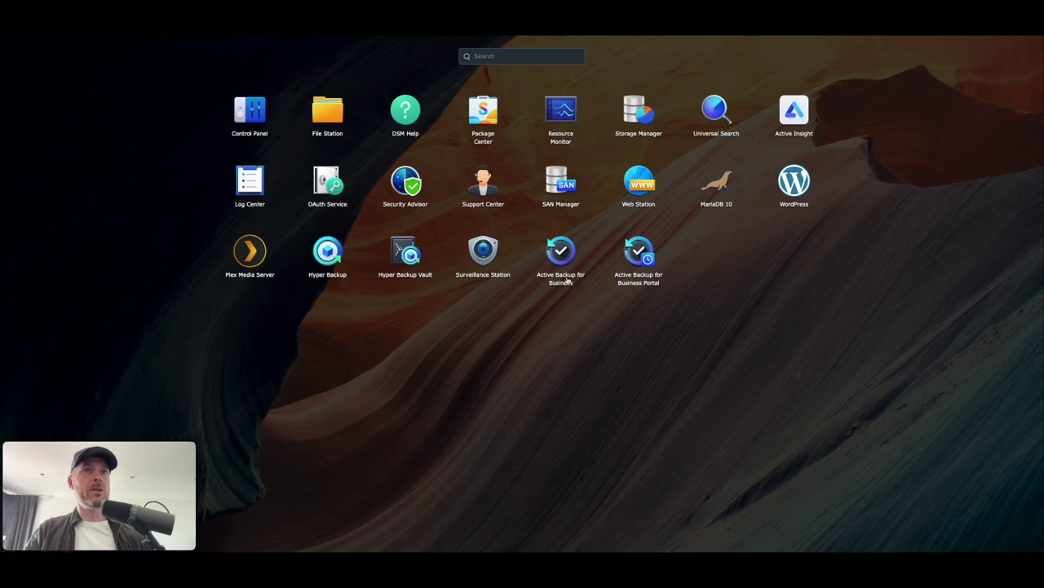
left_click(557, 248)
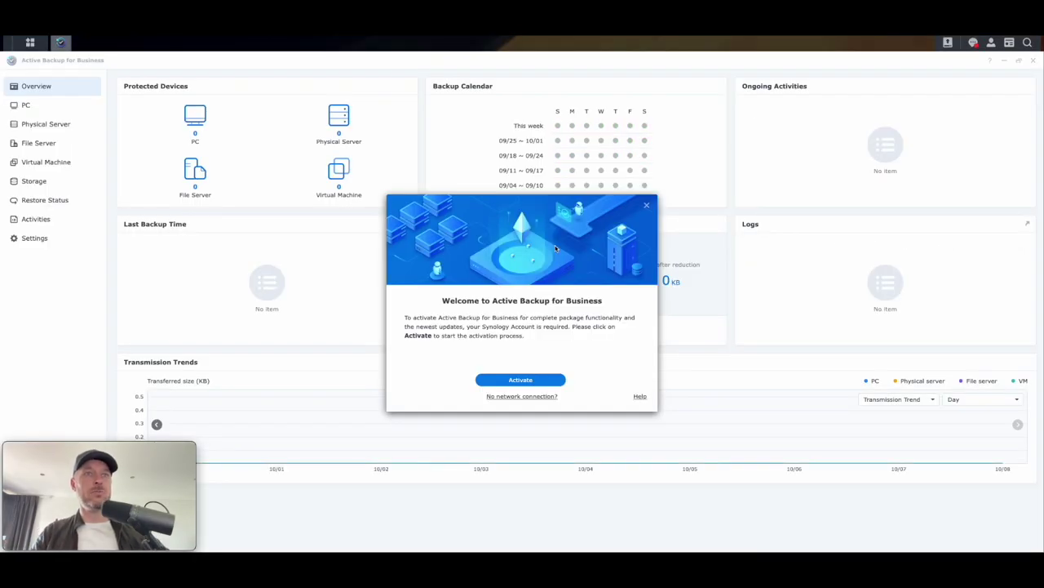
left_click(521, 379)
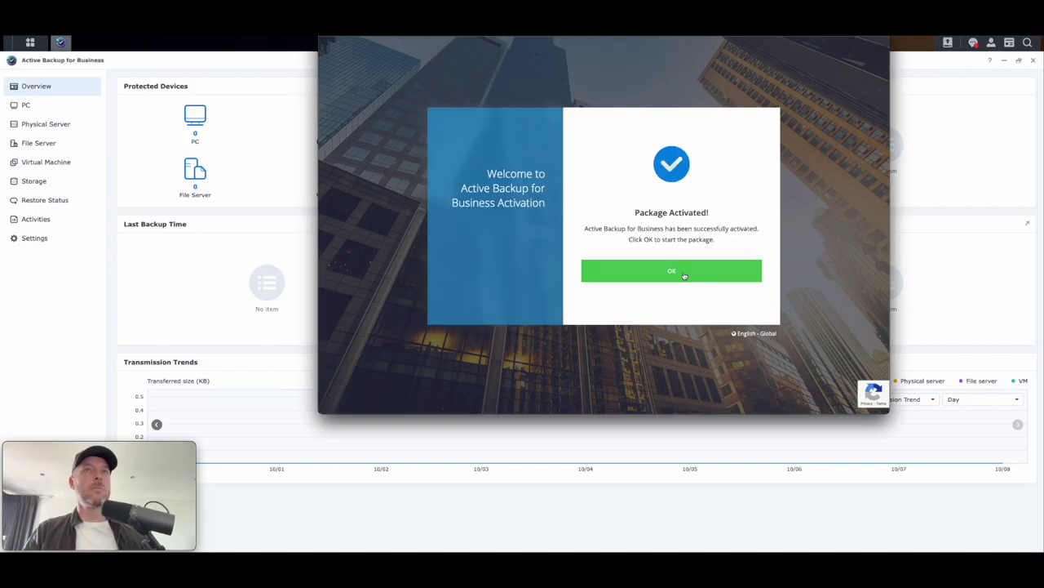
left_click(682, 275)
Step: Look through the PC, Physical Server, File Server, Virtual Machine and Storage sections, and examine the backup overview
left_click(39, 108)
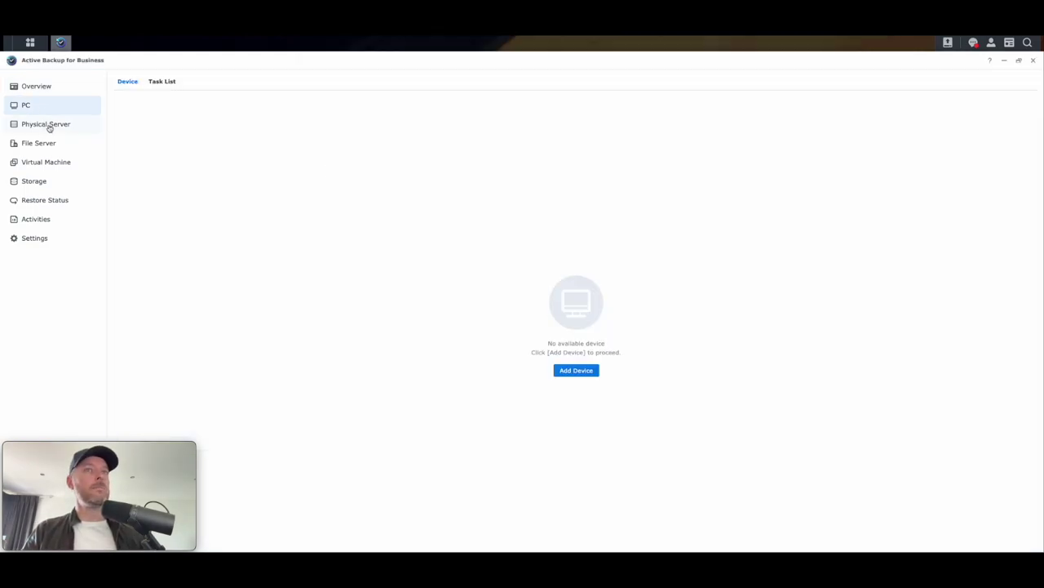
left_click(46, 128)
left_click(43, 146)
left_click(57, 161)
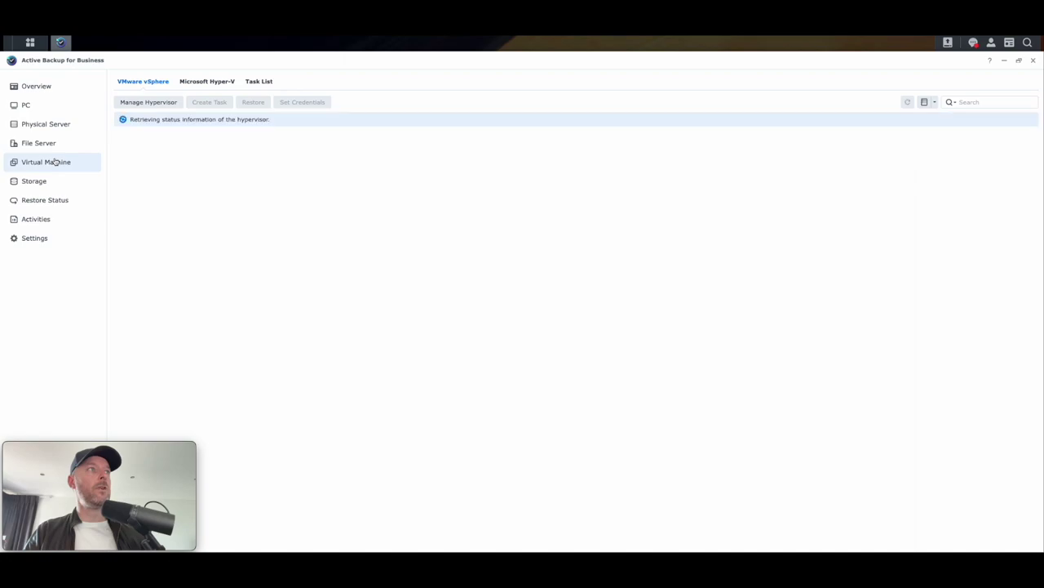
left_click(36, 185)
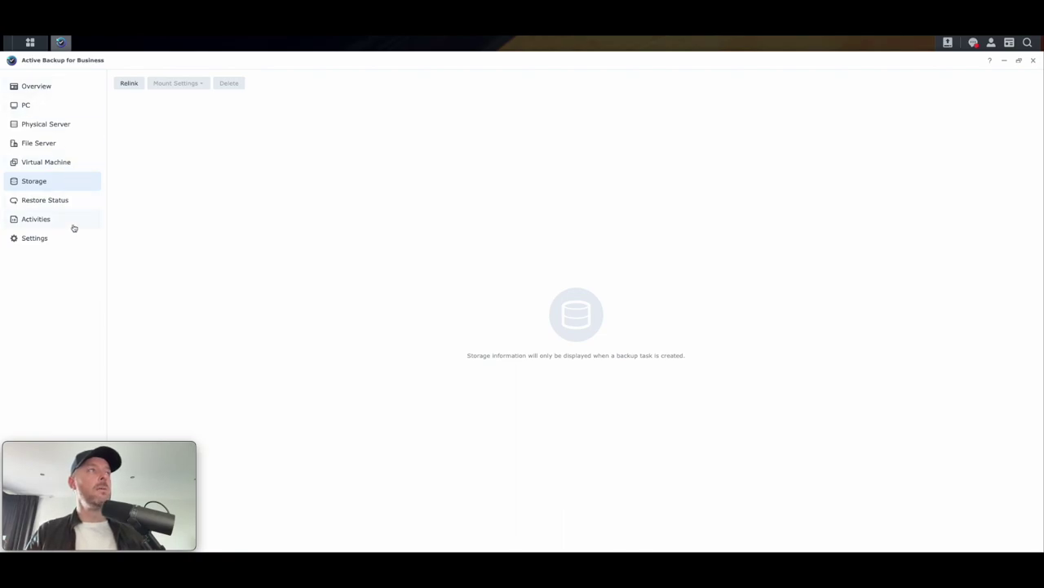
left_click(39, 111)
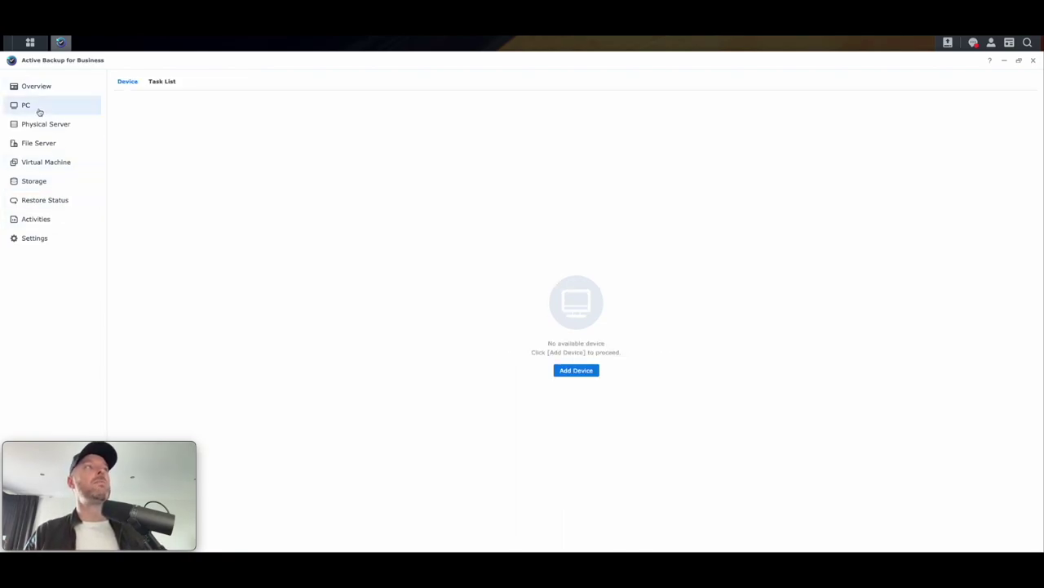
left_click(49, 88)
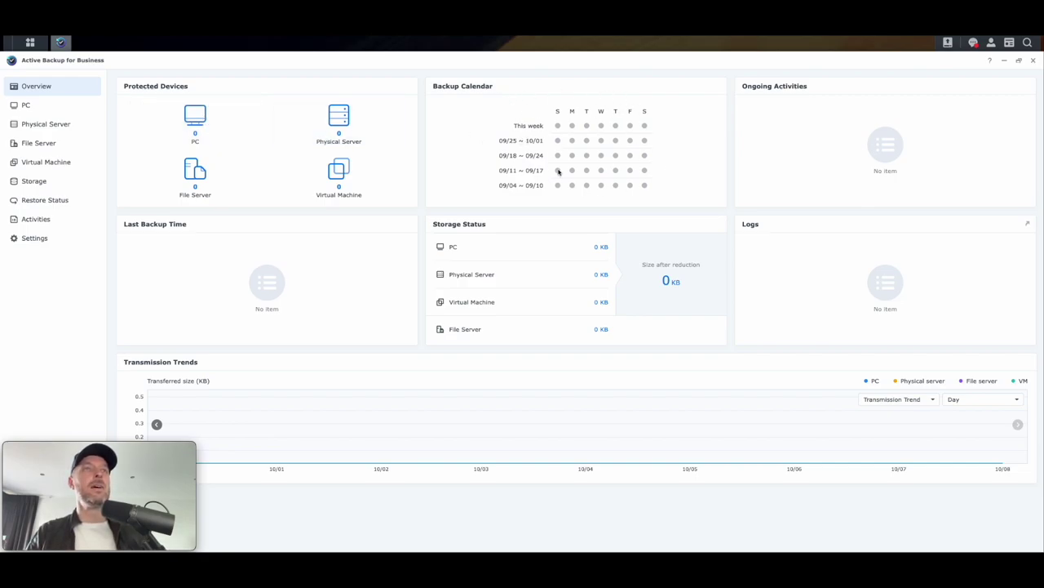
mouse_move(558, 171)
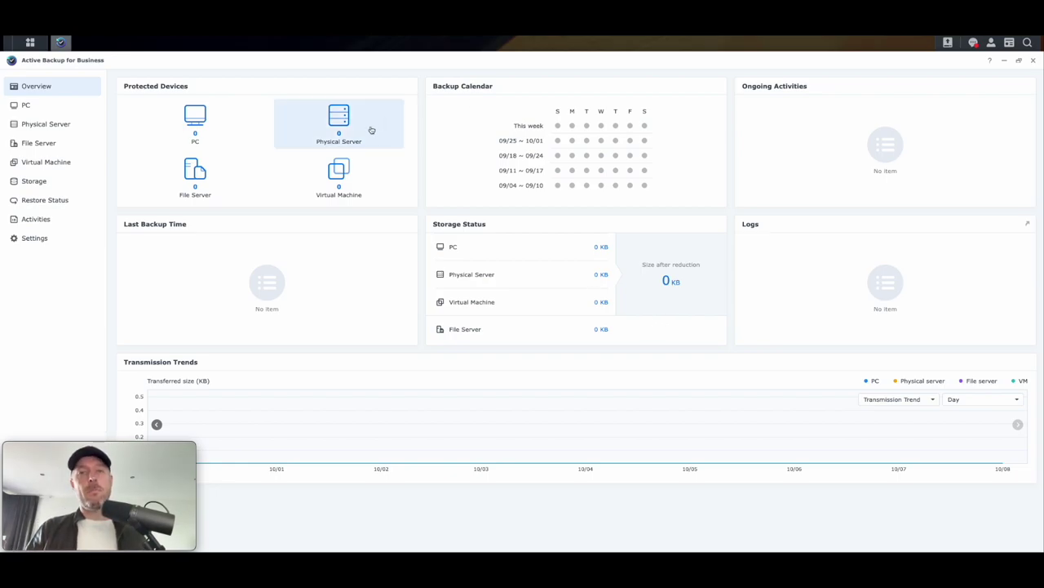
Step: Look at the hypervisor management options for VMware vSphere virtual machines
left_click(38, 168)
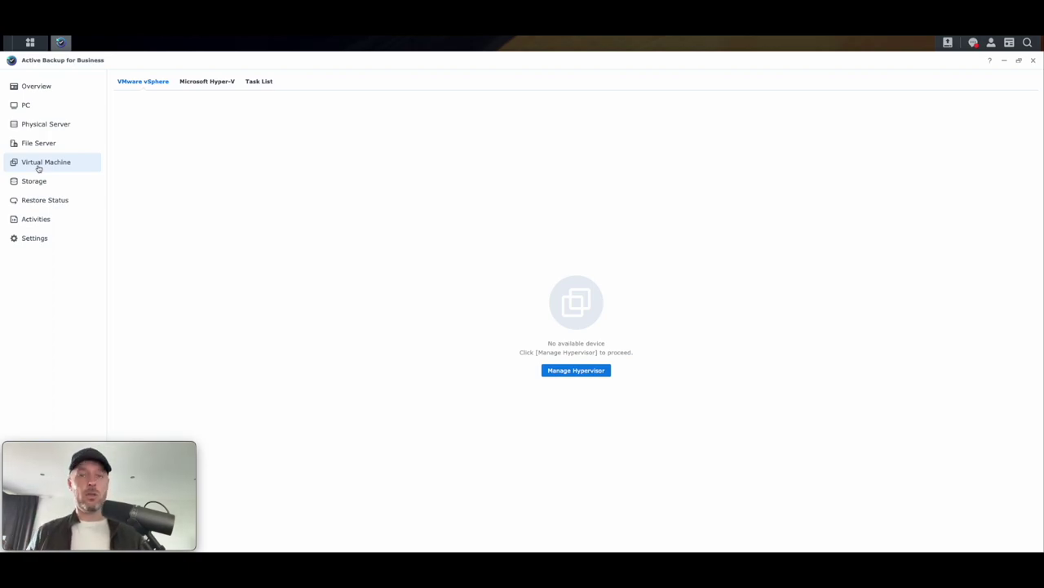
left_click(581, 372)
left_click(373, 223)
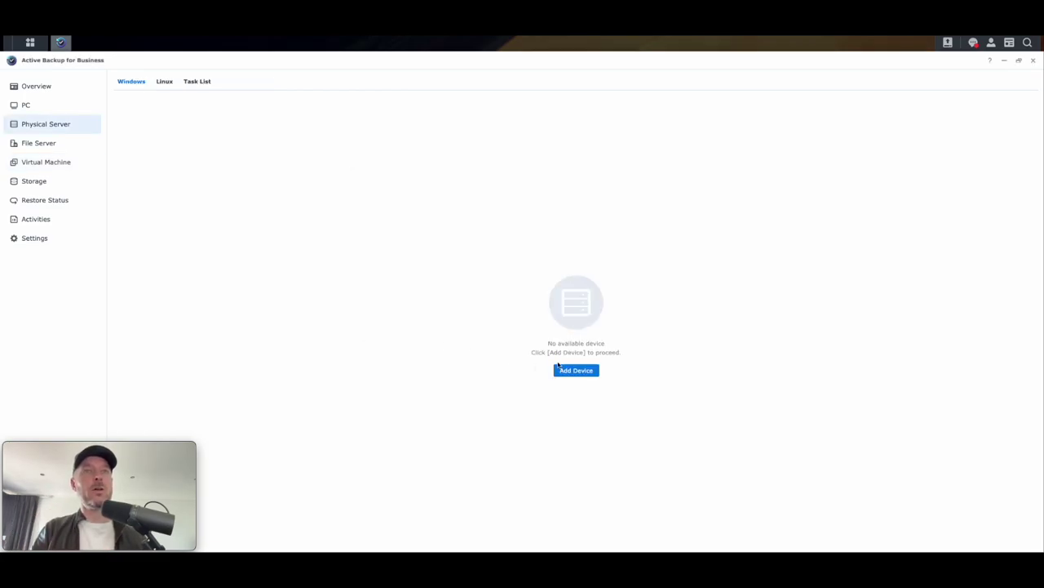
Step: Bring up the instructions for adding a Windows physical server, acknowledging the certificate notice
left_click(581, 368)
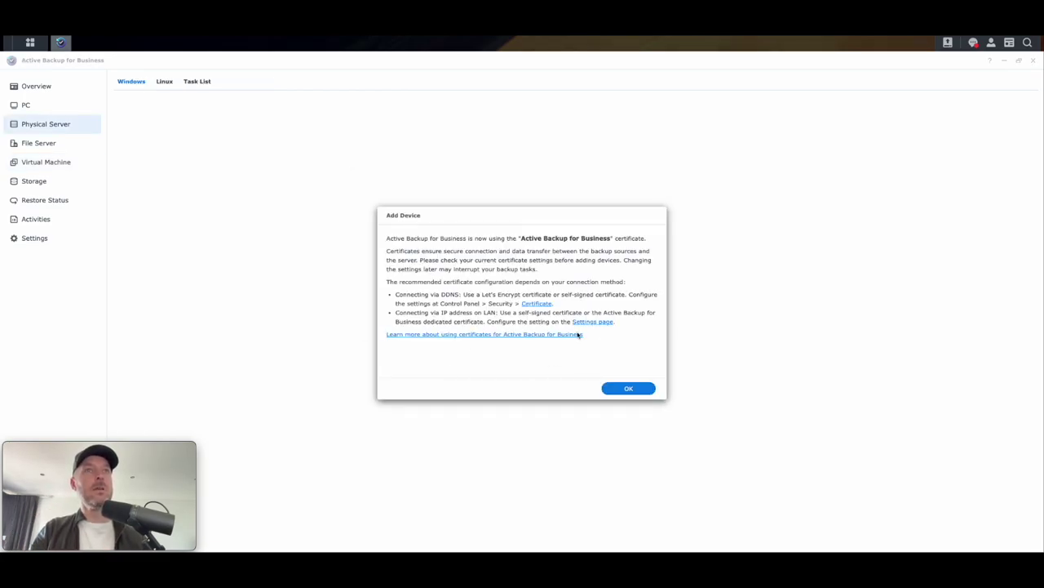
left_click(628, 388)
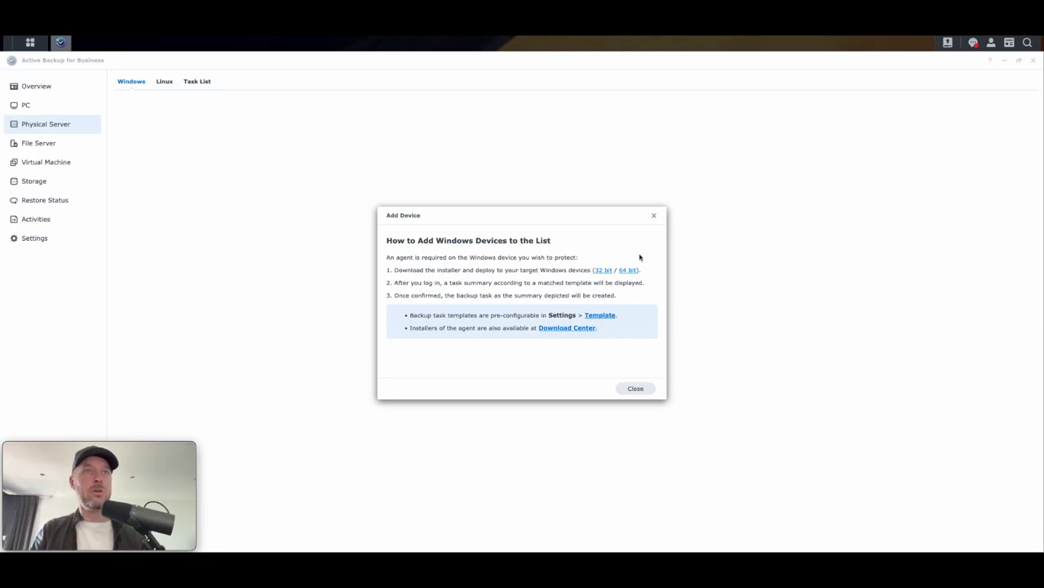
Step: Switch to the remote Windows server and install the Synology Active Backup for Business Agent from the Synology network folder, accepting the license
key("alt+Tab")
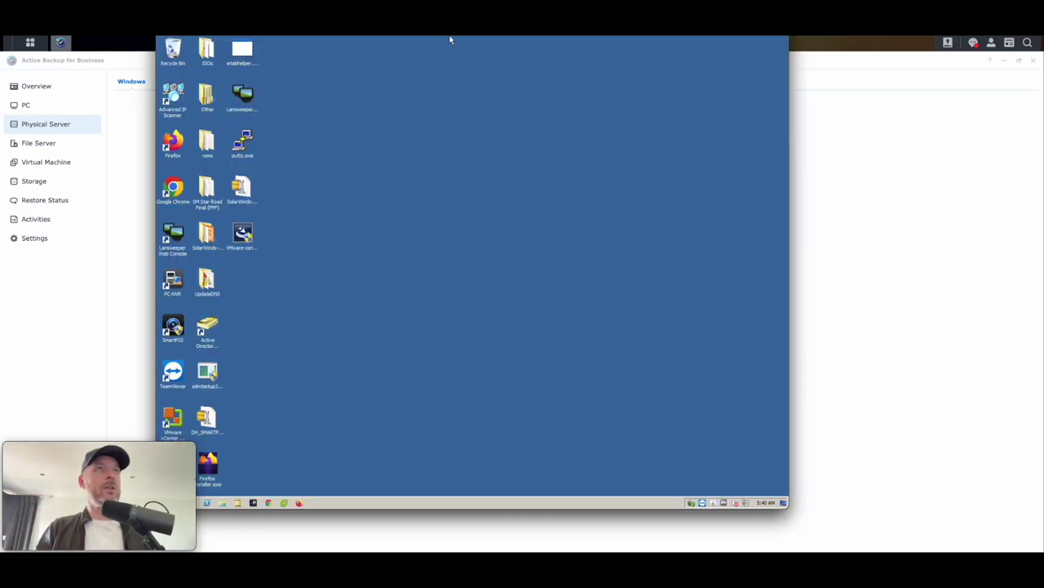
left_click_drag(411, 36, 454, 36)
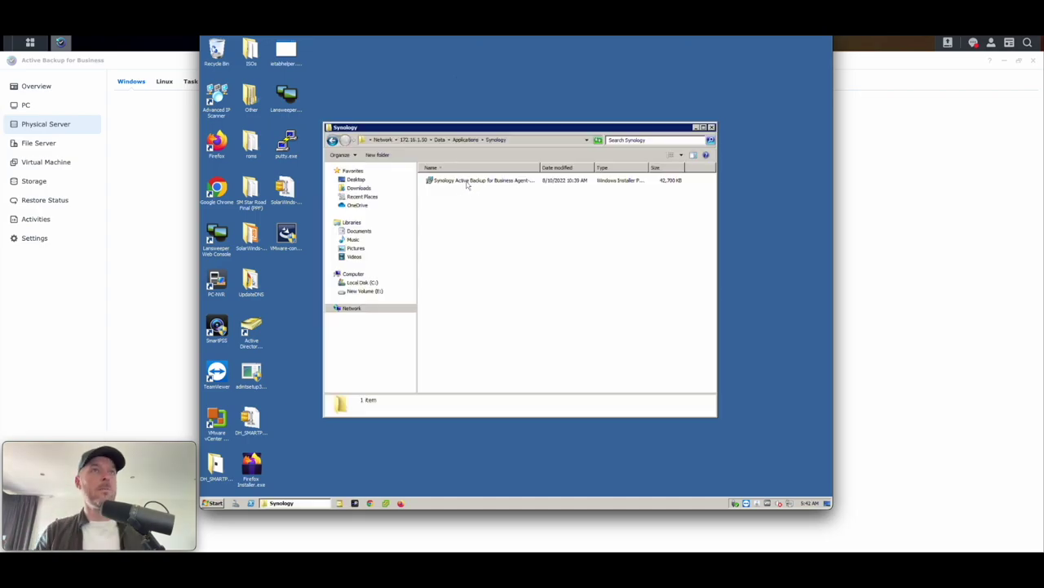
left_click(466, 184)
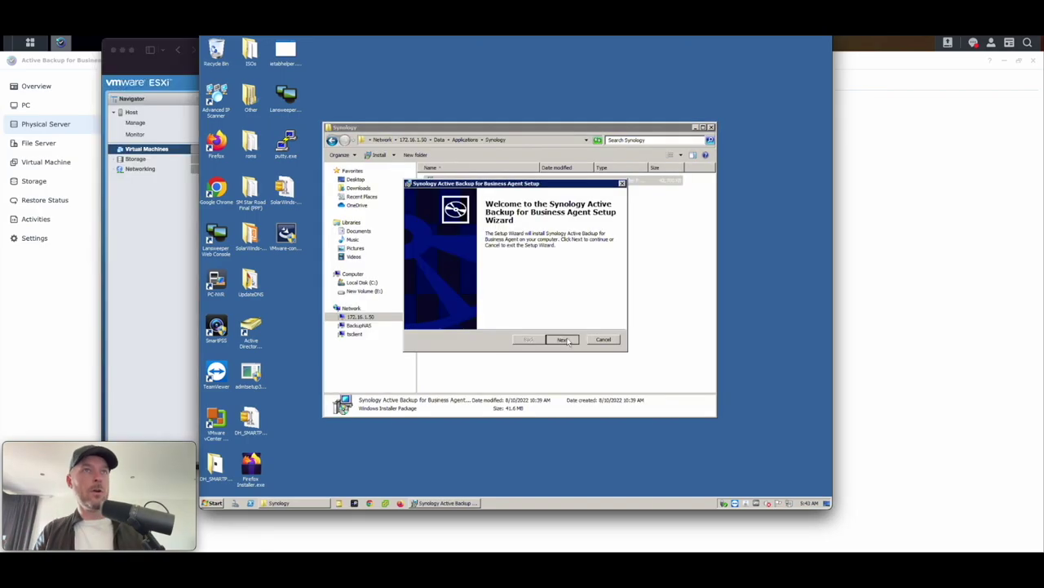
left_click(569, 340)
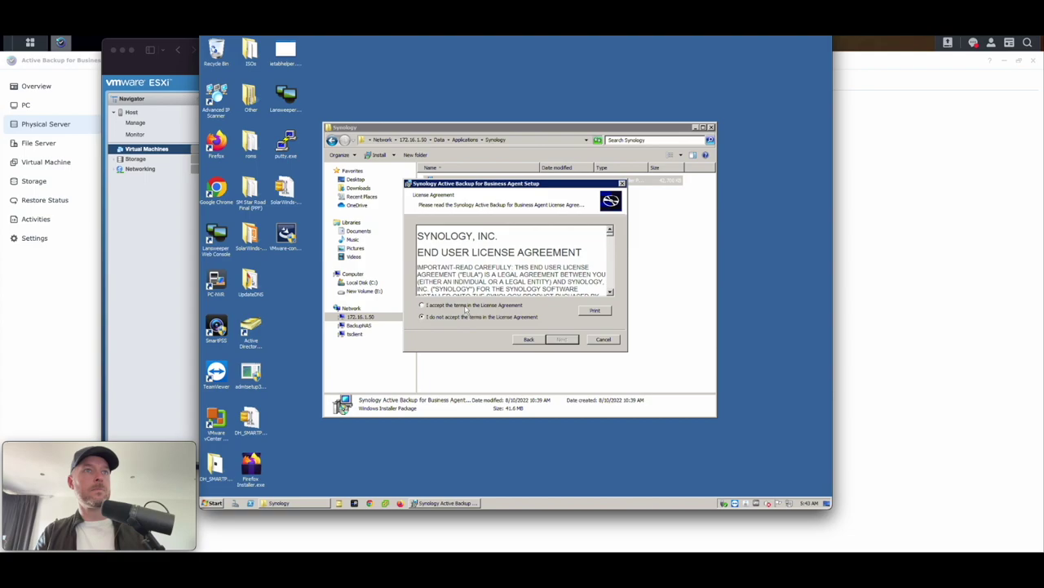
left_click(563, 341)
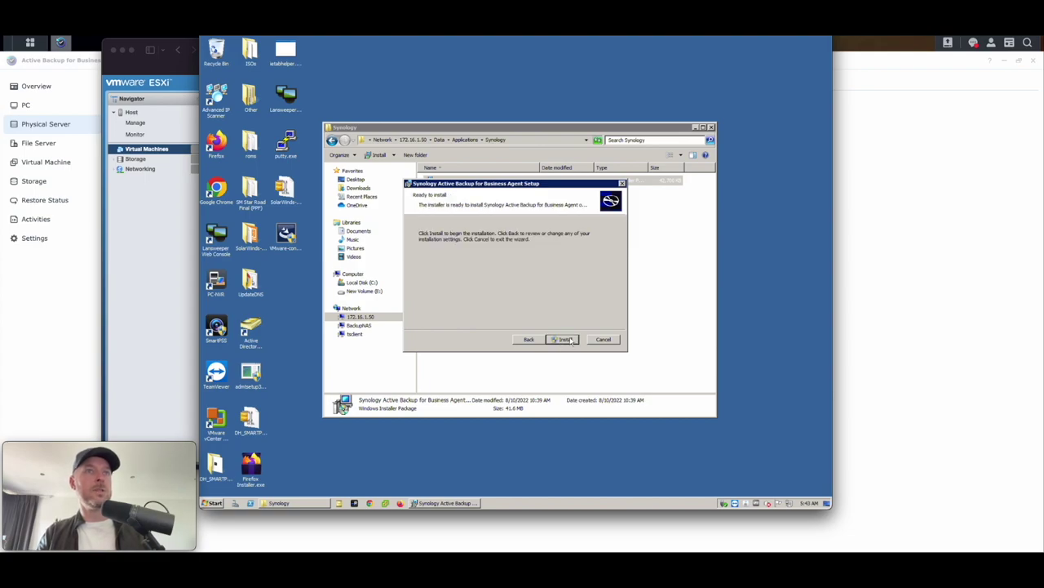
left_click(567, 340)
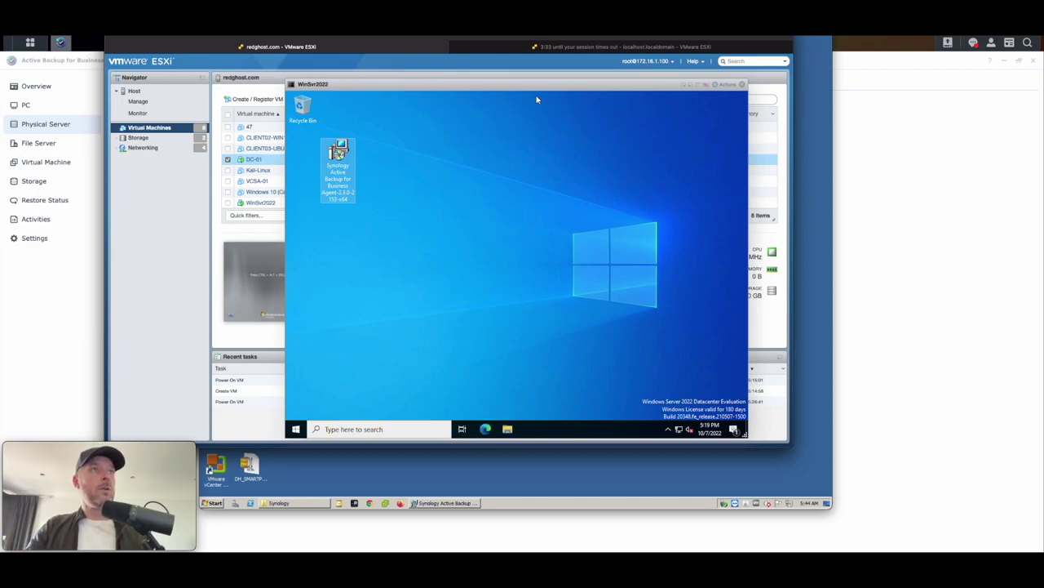
Step: In the WinSvr2022 virtual machine, install the Synology Active Backup for Business Agent from the desktop installer and launch it on finish
left_click(457, 183)
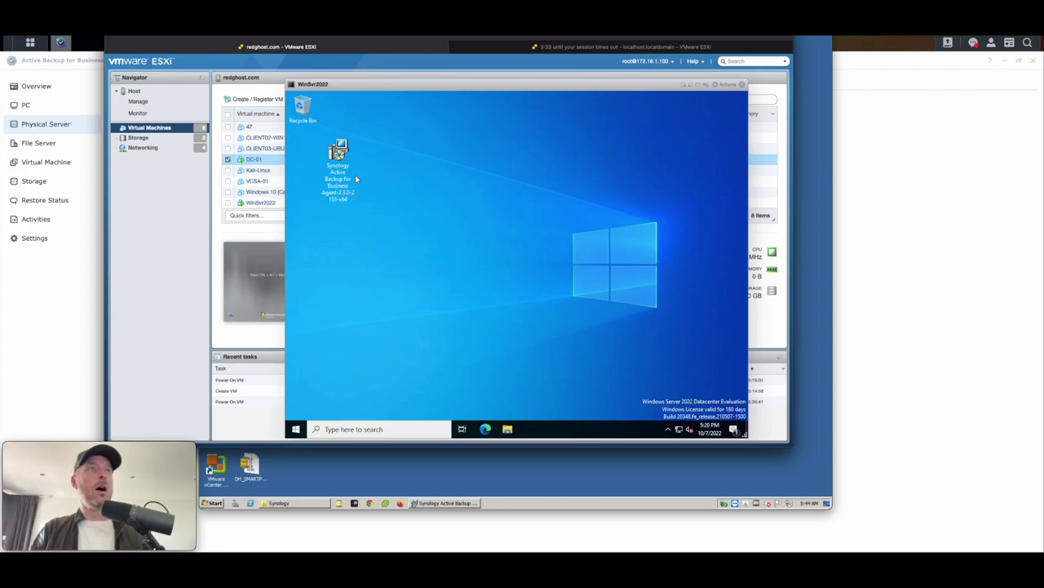
left_click(340, 157)
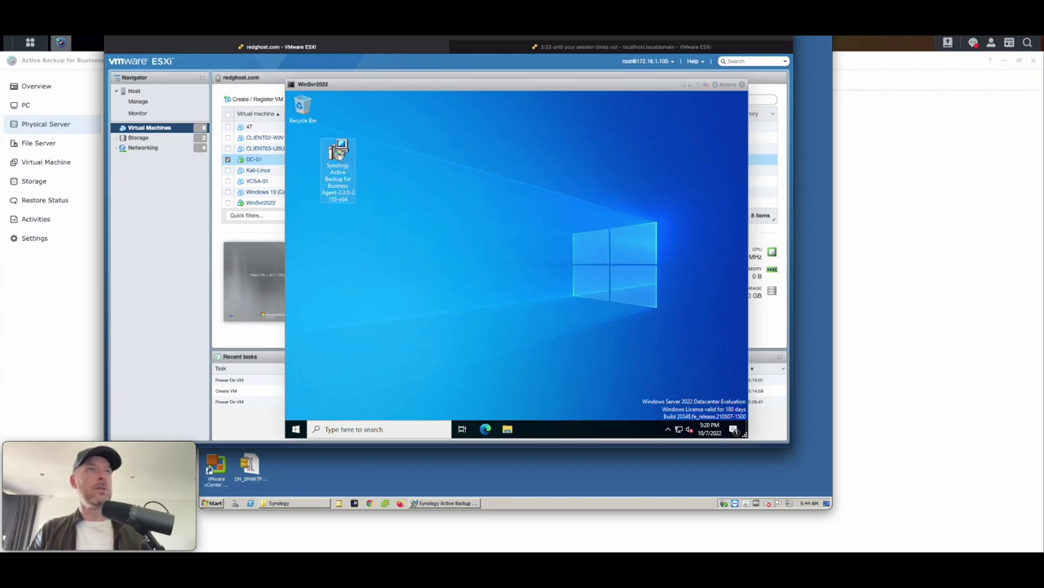
double_click(340, 155)
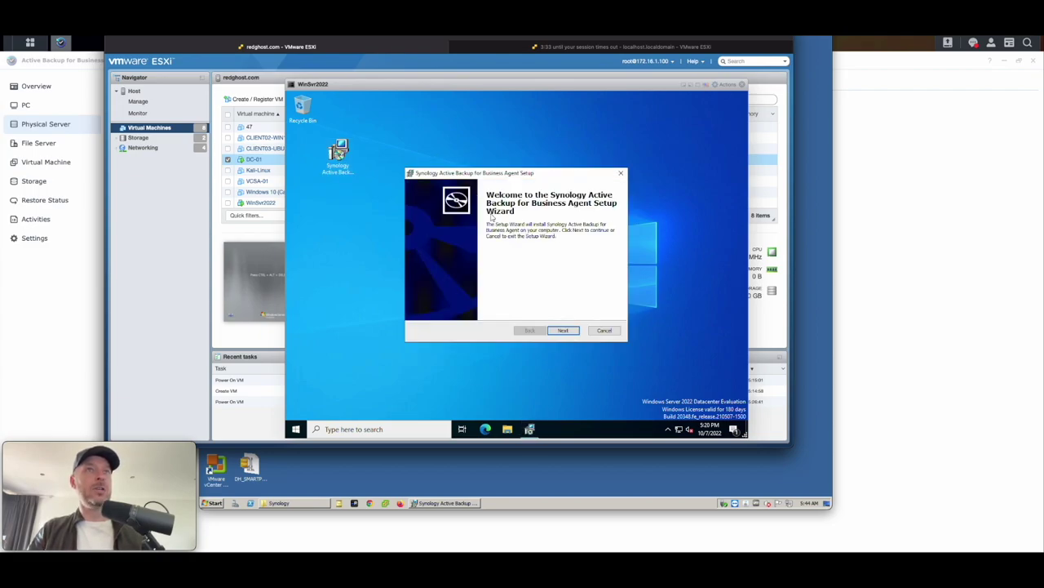
left_click(564, 331)
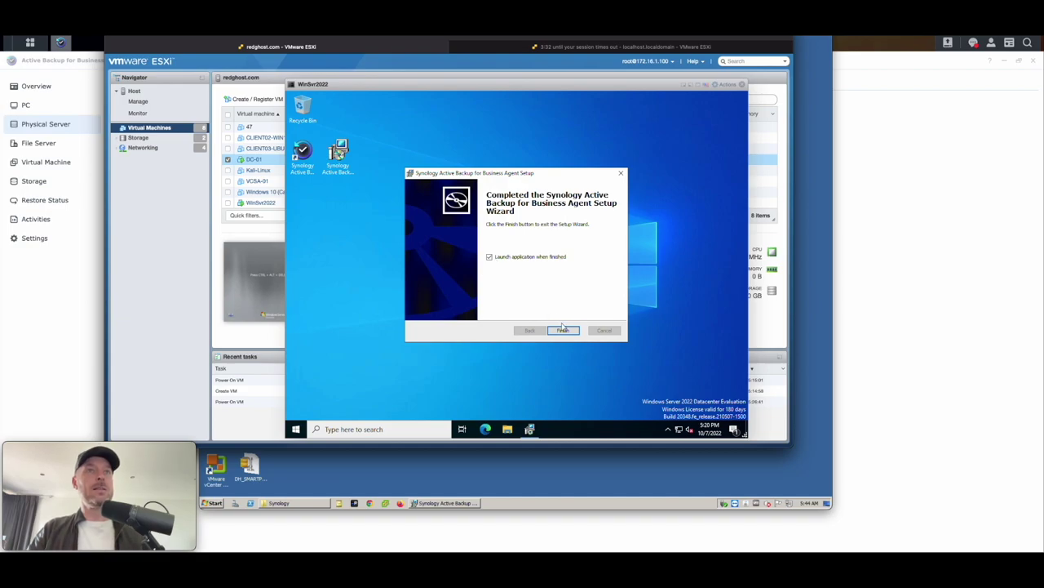
left_click(563, 329)
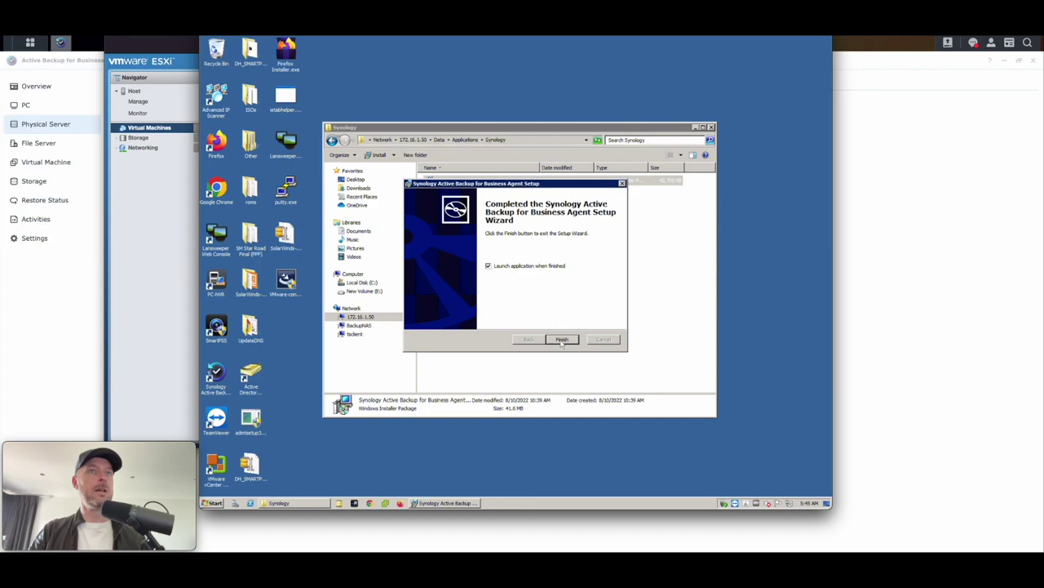
Step: Finish the agent setup on the remote Windows server and connect it despite the untrusted SSL certificate, confirming the backup task summary
left_click(562, 340)
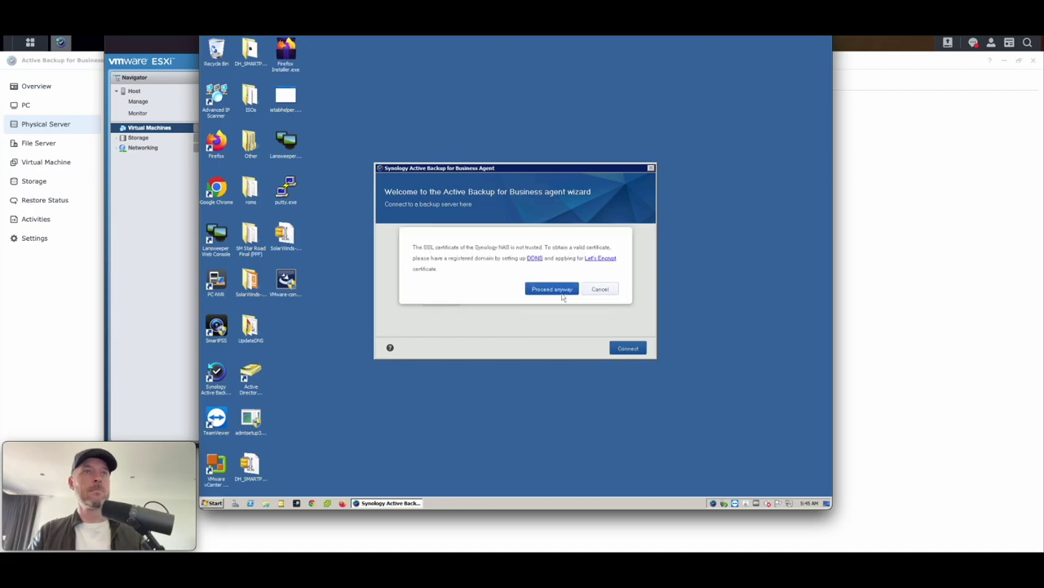
left_click(552, 289)
scroll(567, 308, "down", 5)
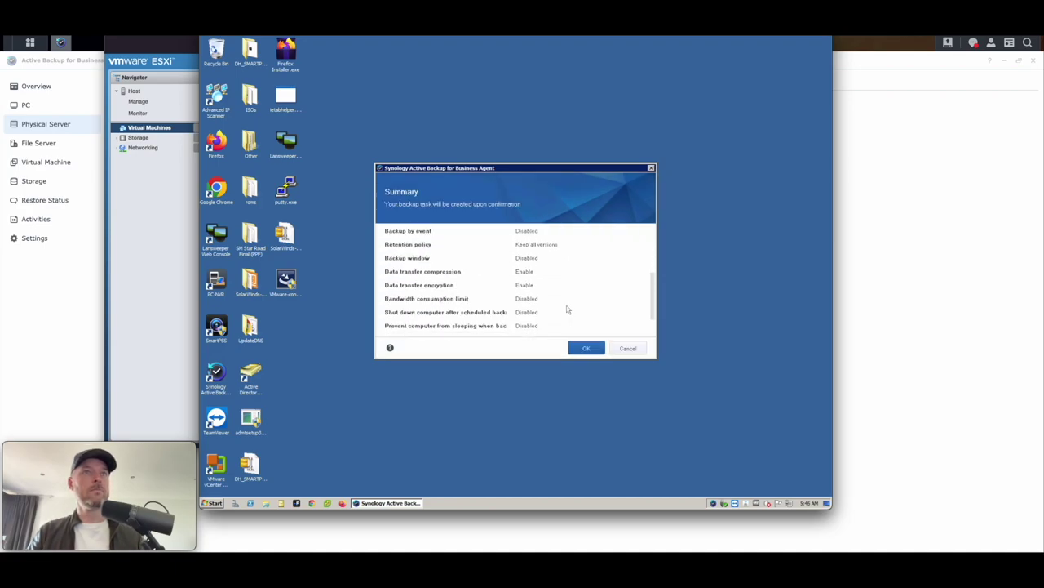
left_click(585, 348)
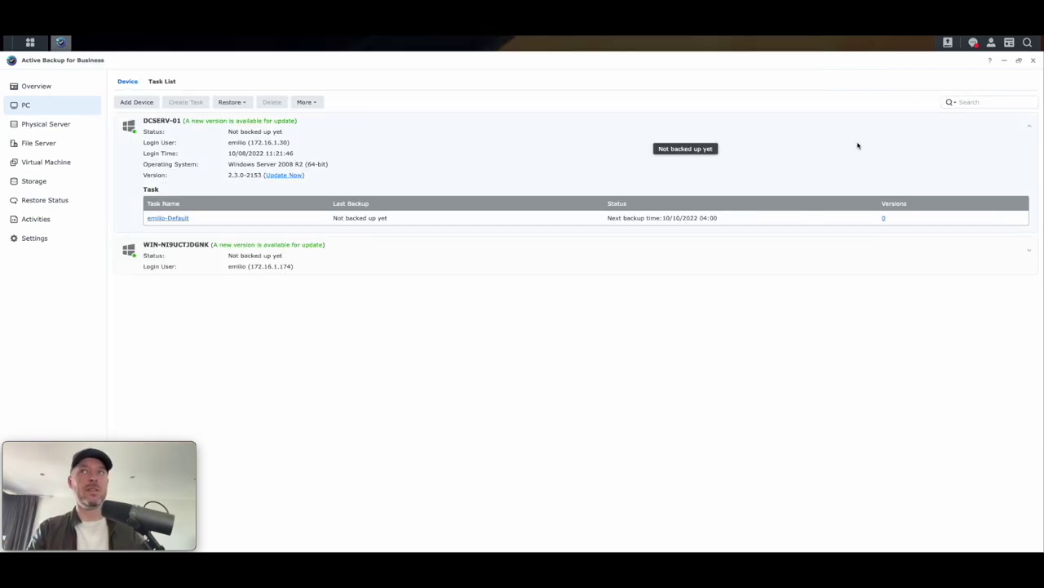
Step: Examine the details and backup tasks of the DCSERV-01 and WIN-NI9UCTJDGNK devices in the PC section
left_click(375, 218)
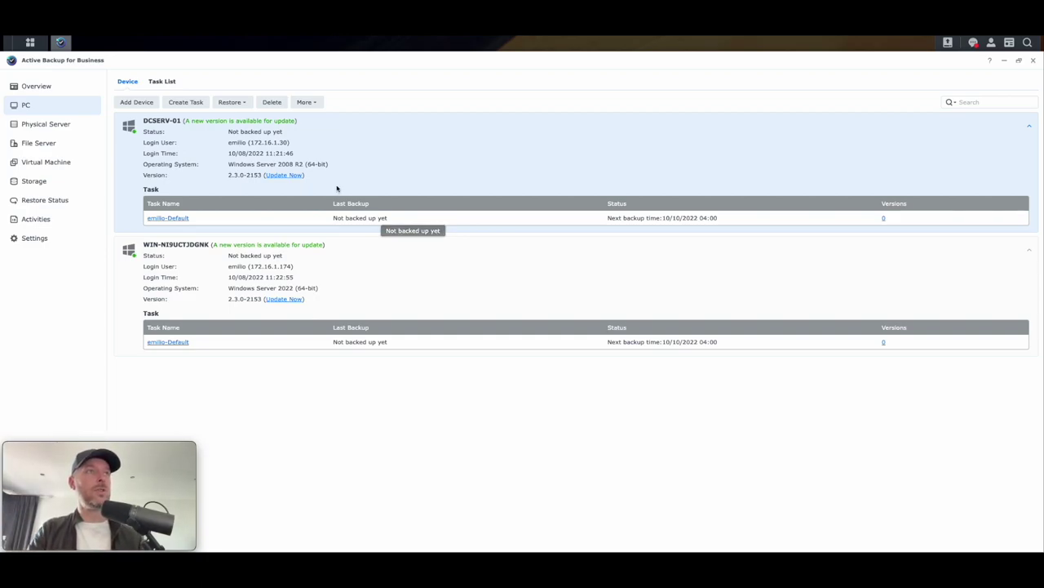
left_click(309, 291)
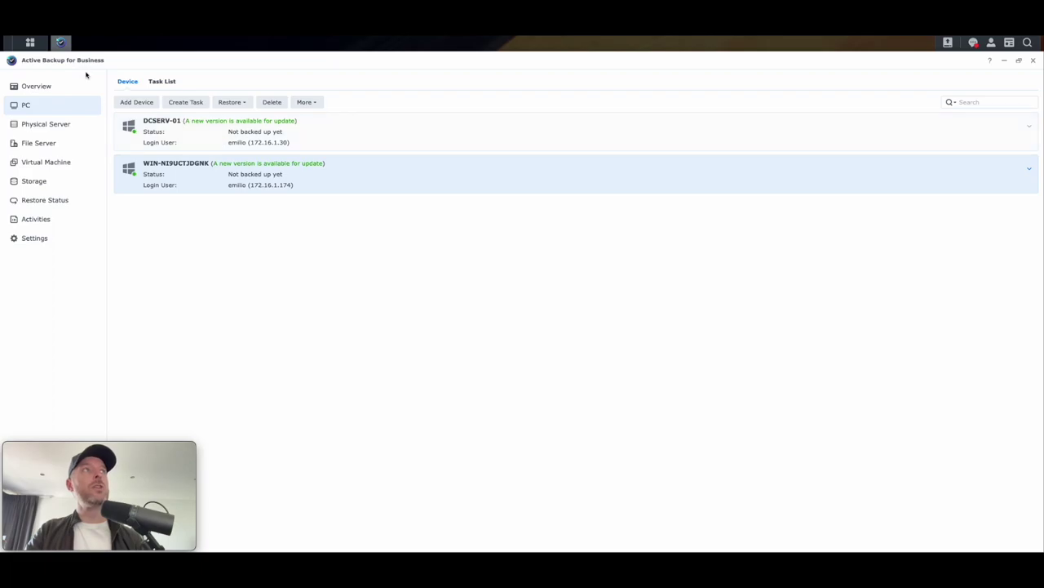
Step: Open the NAS Control Panel in a smaller window and show its shared folders
left_click(29, 42)
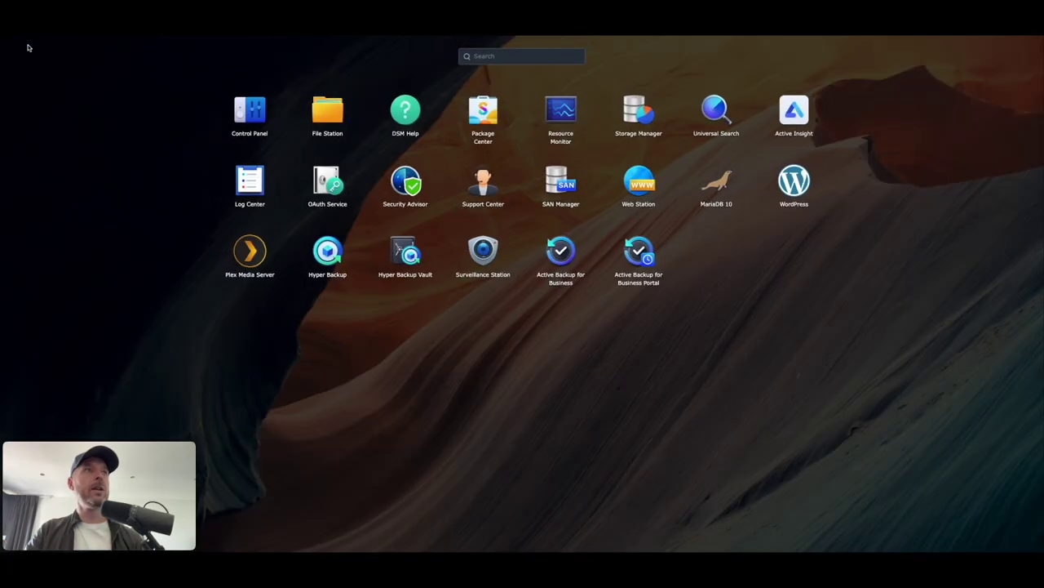
left_click(250, 113)
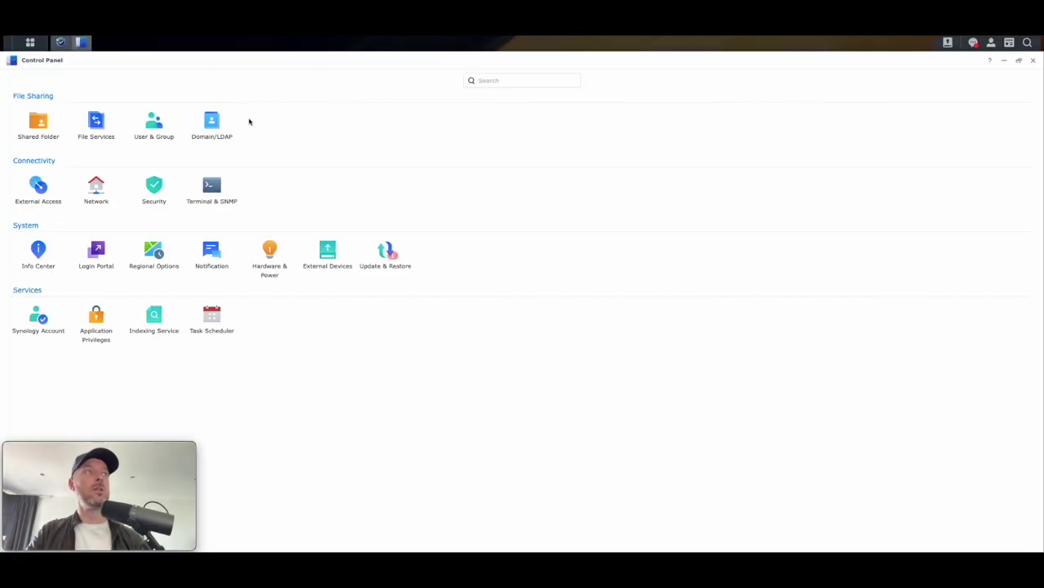
double_click(168, 67)
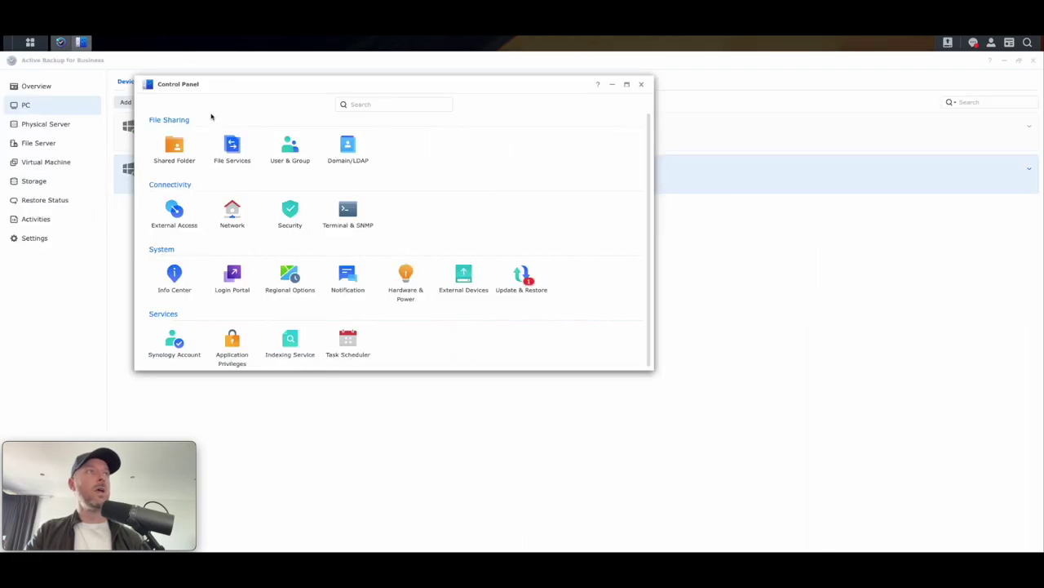
left_click(182, 153)
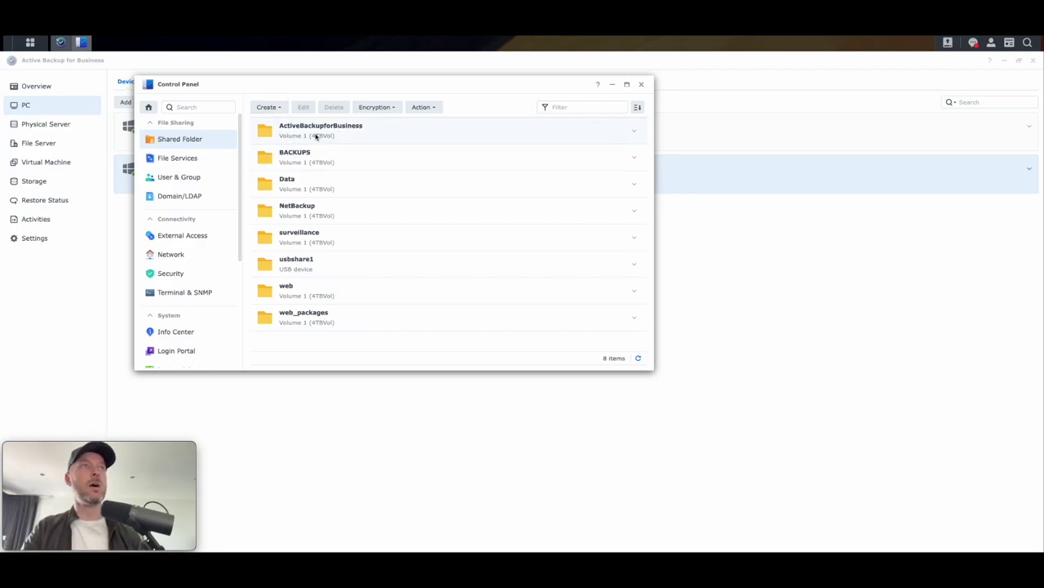
Step: Create the shared folder "SvrBackups" on Volume 1 with the description "These are my server backups", without encryption or advanced options
left_click(268, 107)
left_click(284, 124)
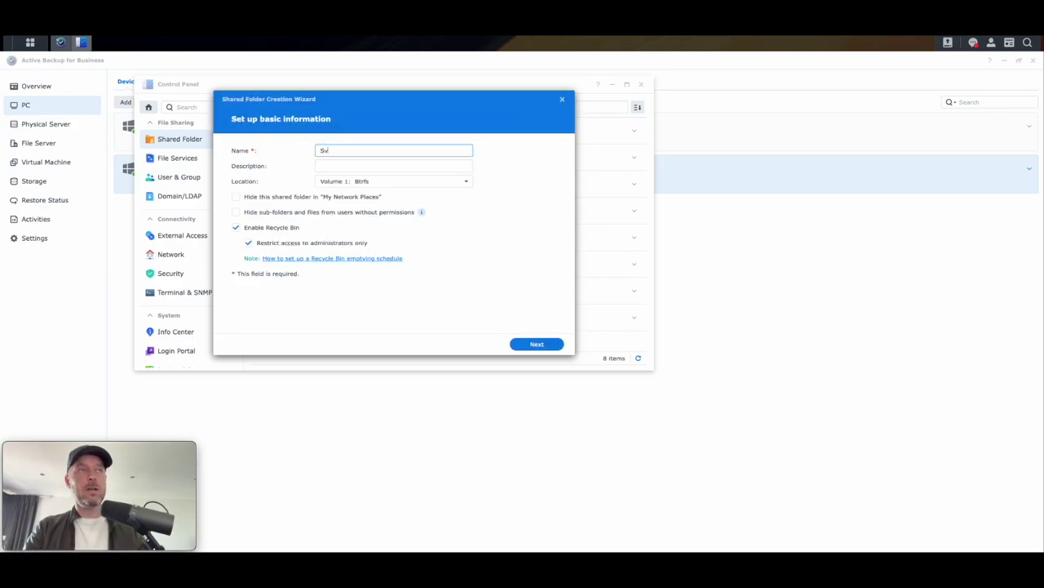
type("SvrBackups")
left_click(345, 166)
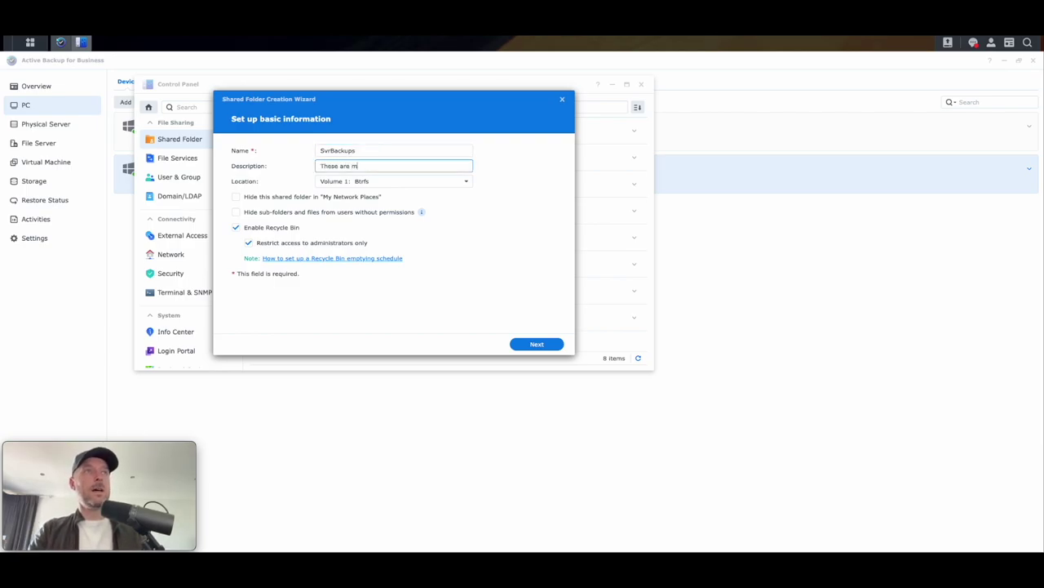
type("These are my server backups")
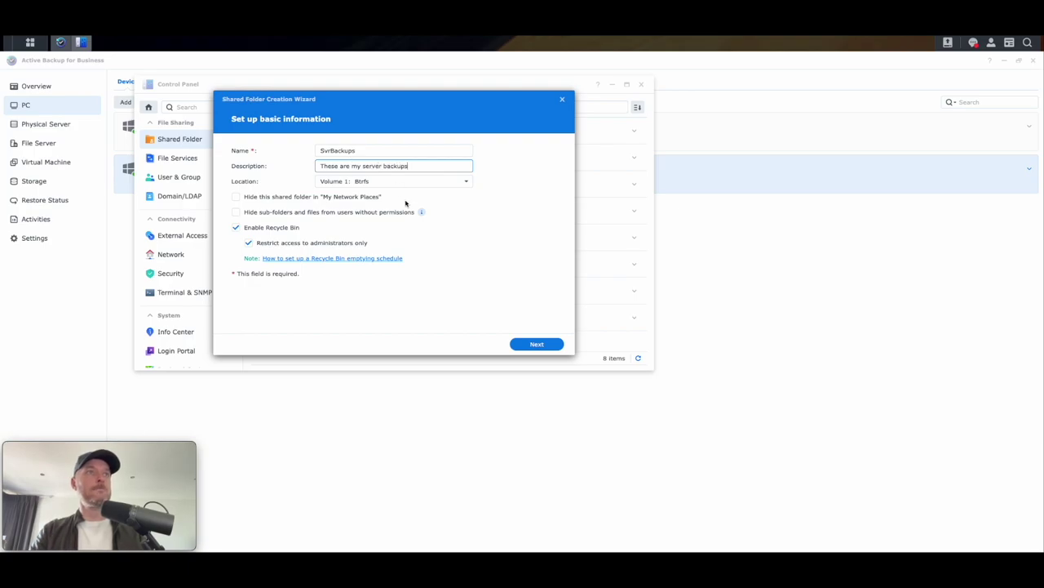
left_click(536, 343)
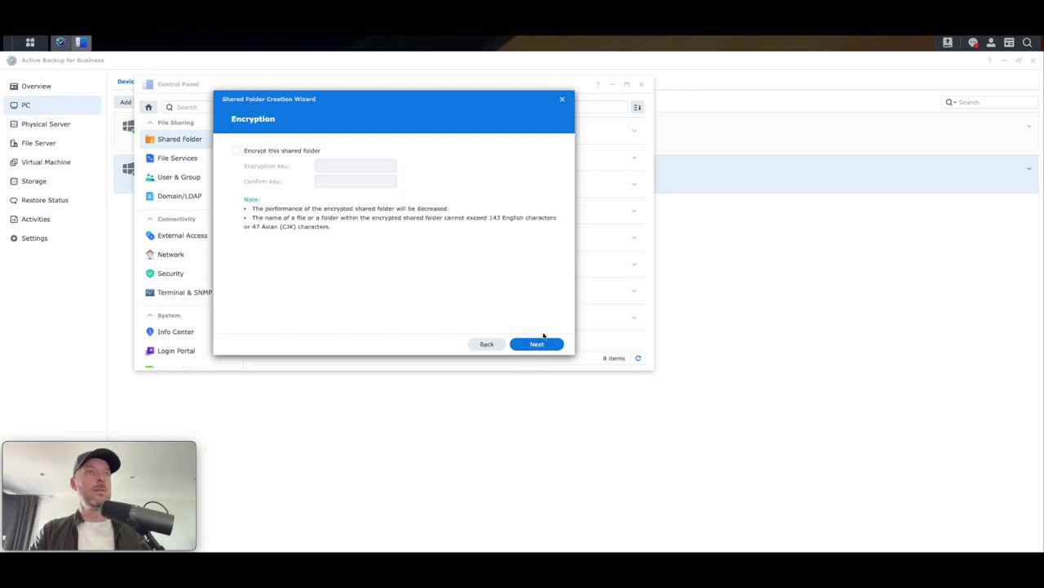
left_click(538, 344)
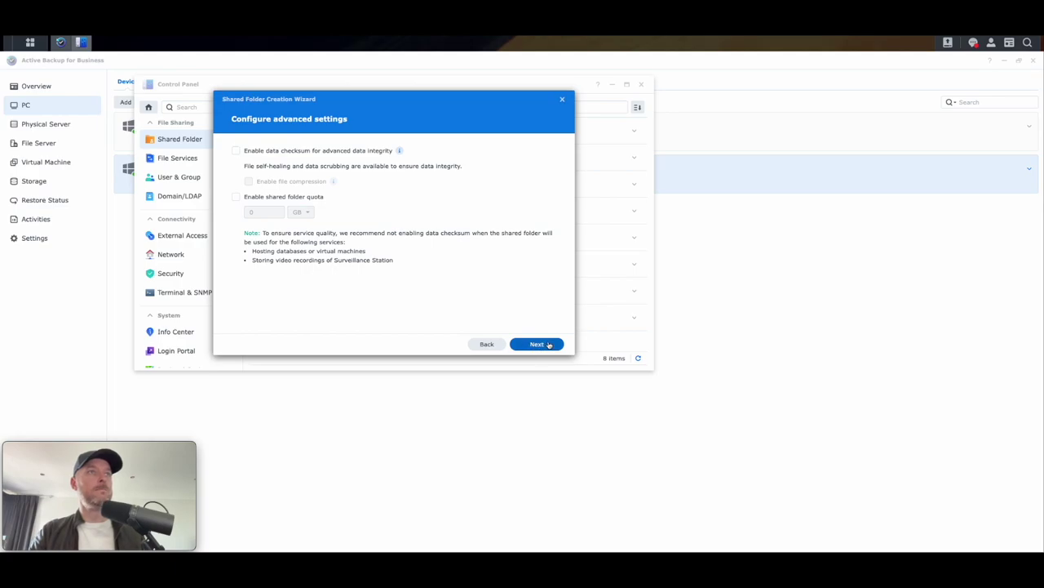
left_click(535, 343)
left_click(536, 345)
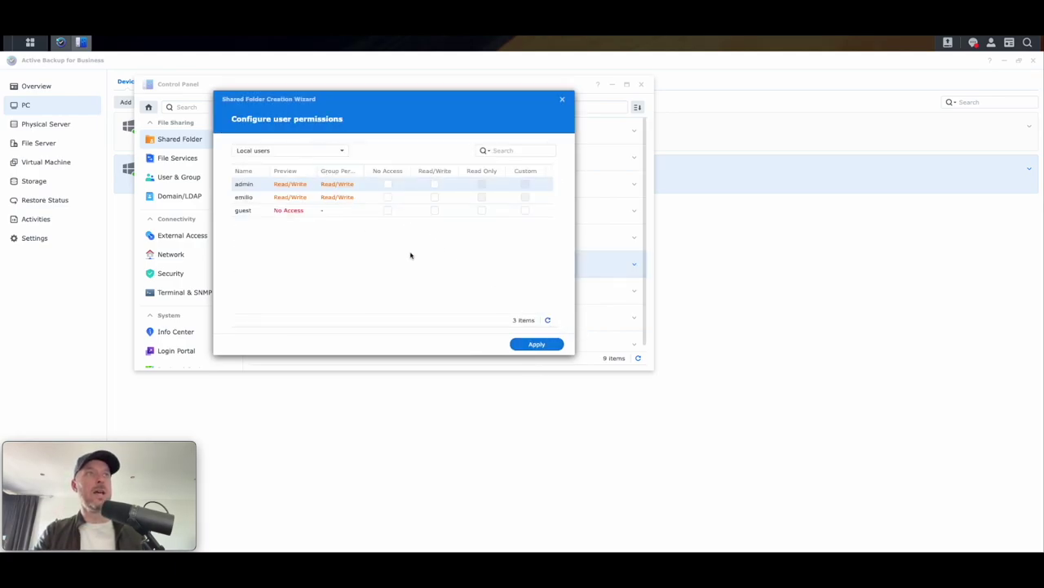
Step: Assign Read/Write permission on the SvrBackups folder to the two local administrator accounts and apply it
left_click(435, 184)
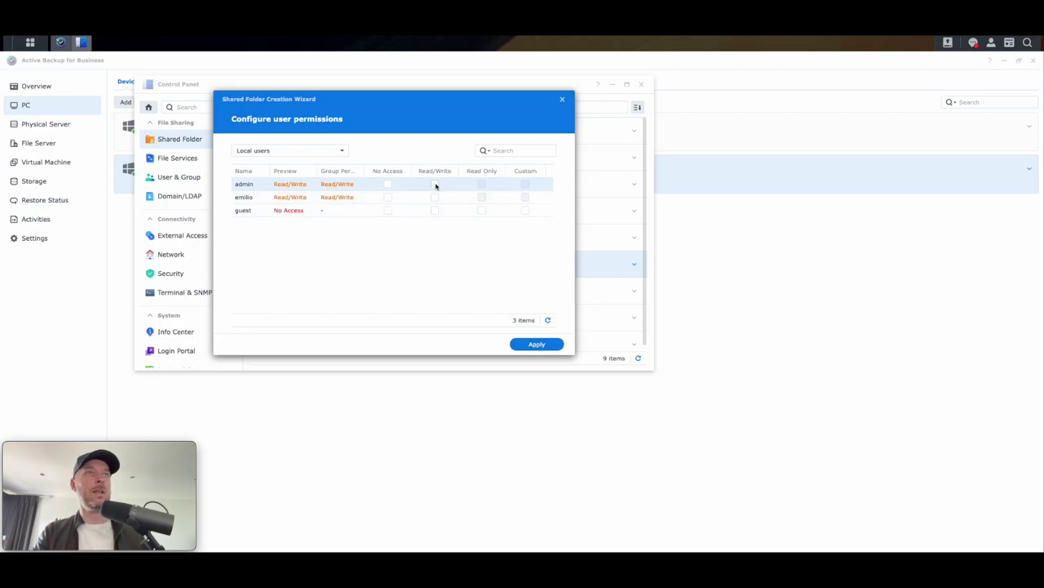
left_click(435, 196)
left_click(523, 342)
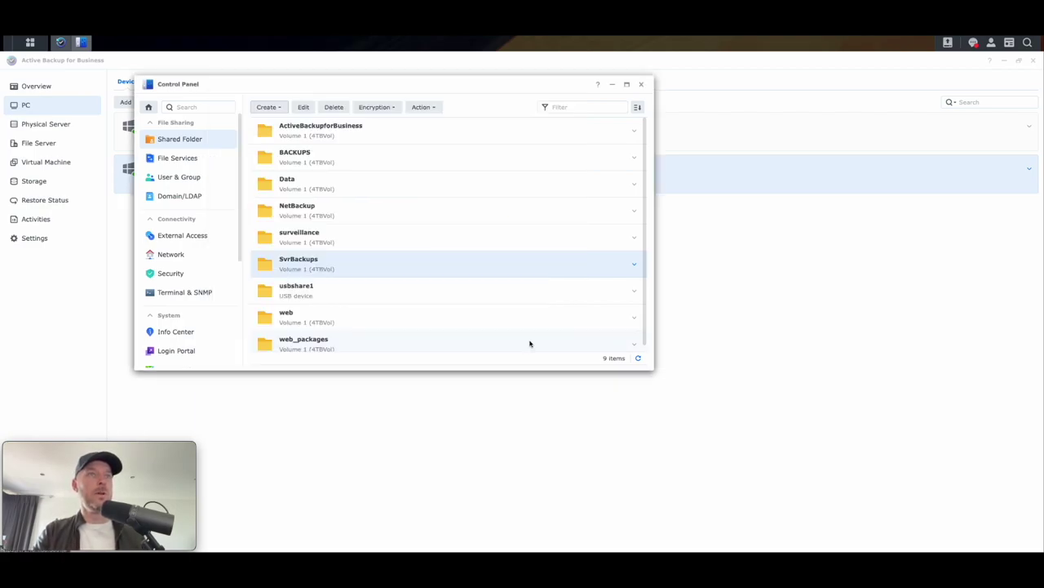
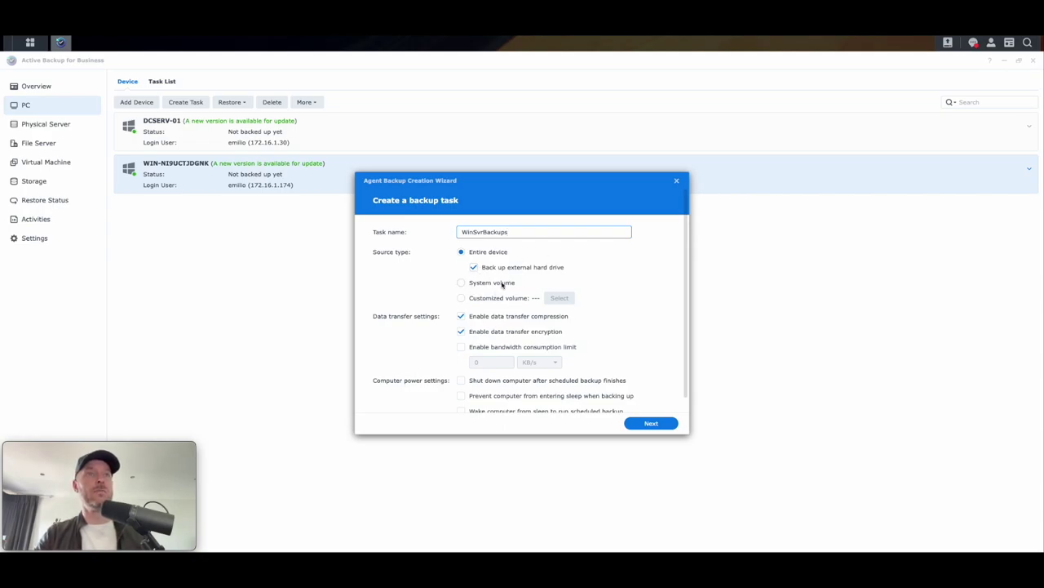
Step: Configure the WinSvrBackups task for the entire device including external drives, without transfer encryption, saving to SvrBackups with destination compression only
left_click(469, 260)
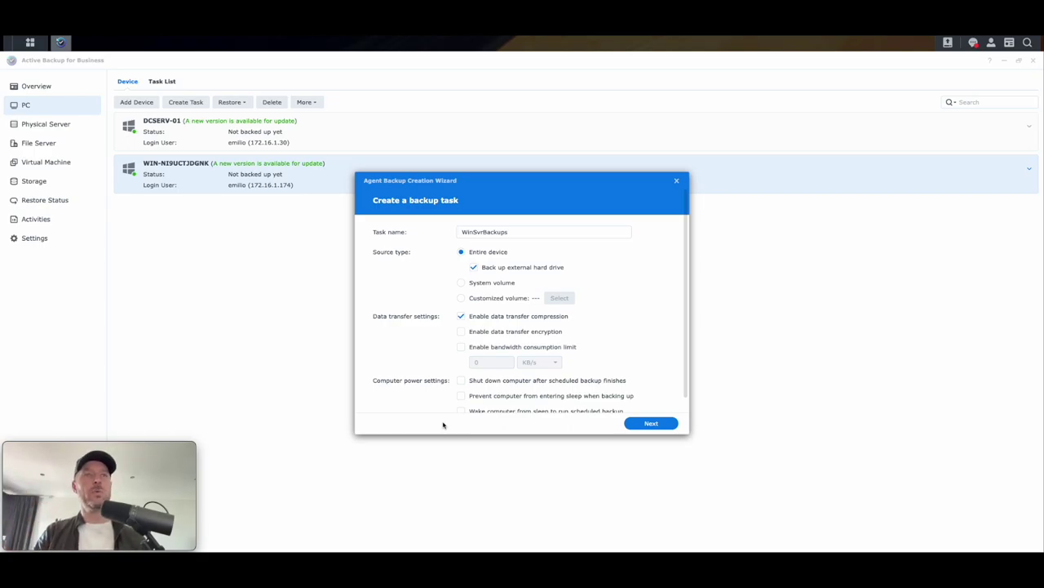
left_click(655, 423)
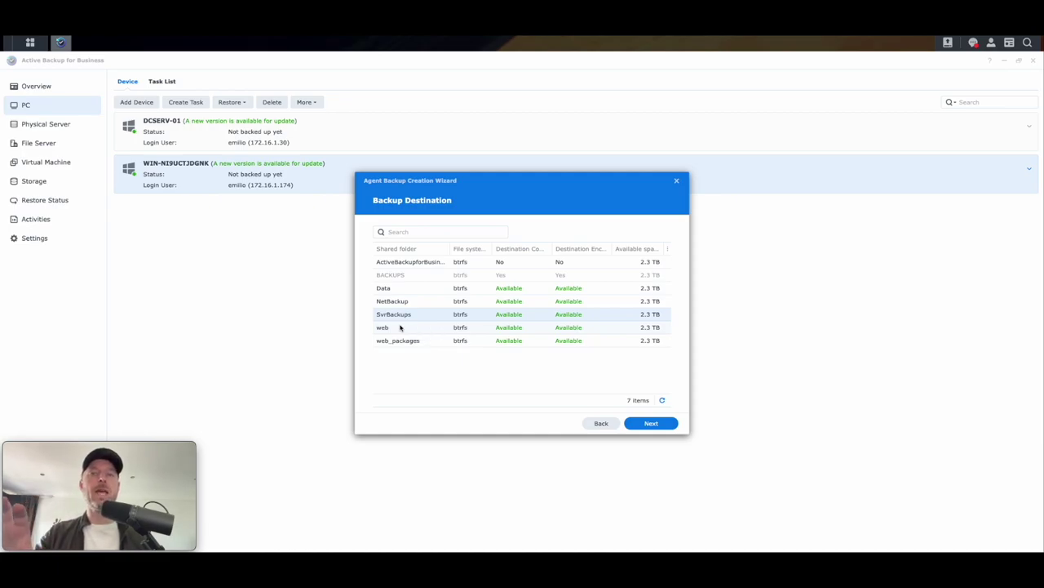
left_click(652, 424)
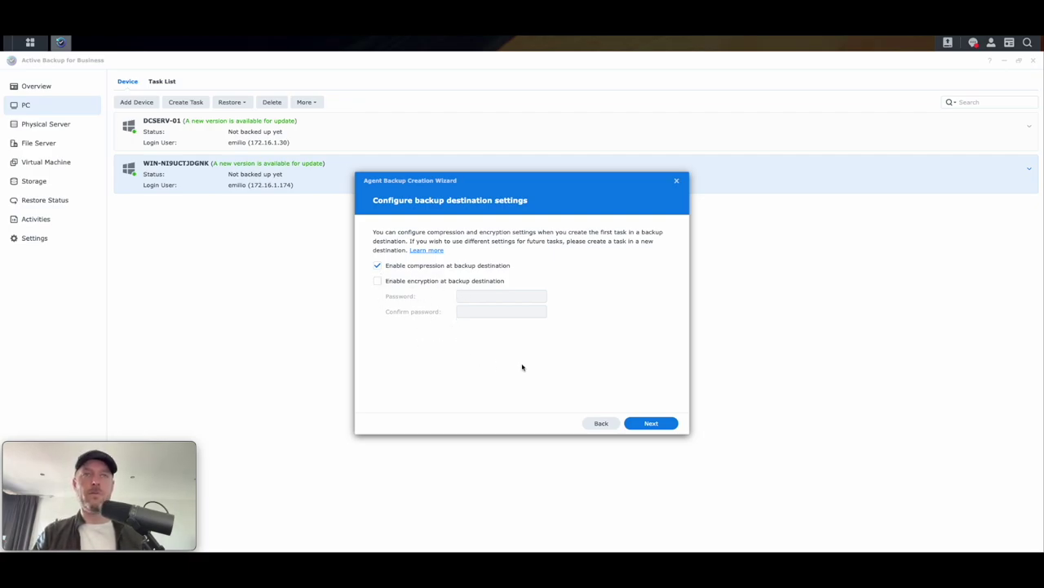
left_click(650, 424)
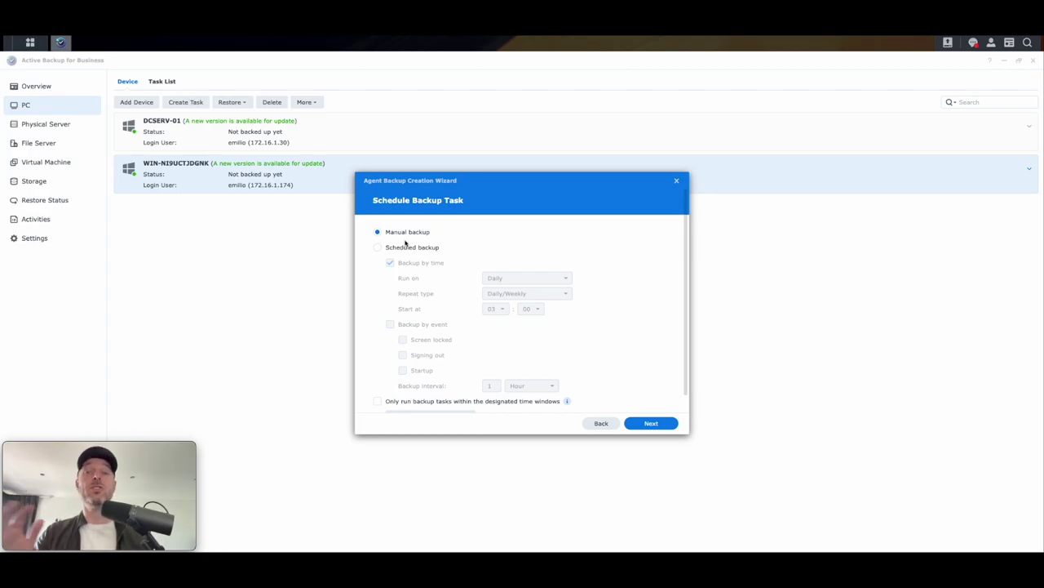
Step: Schedule the backup task by time to run daily at 03:00 with the Daily/Weekly repeat type, without event triggers or time windows
left_click(378, 248)
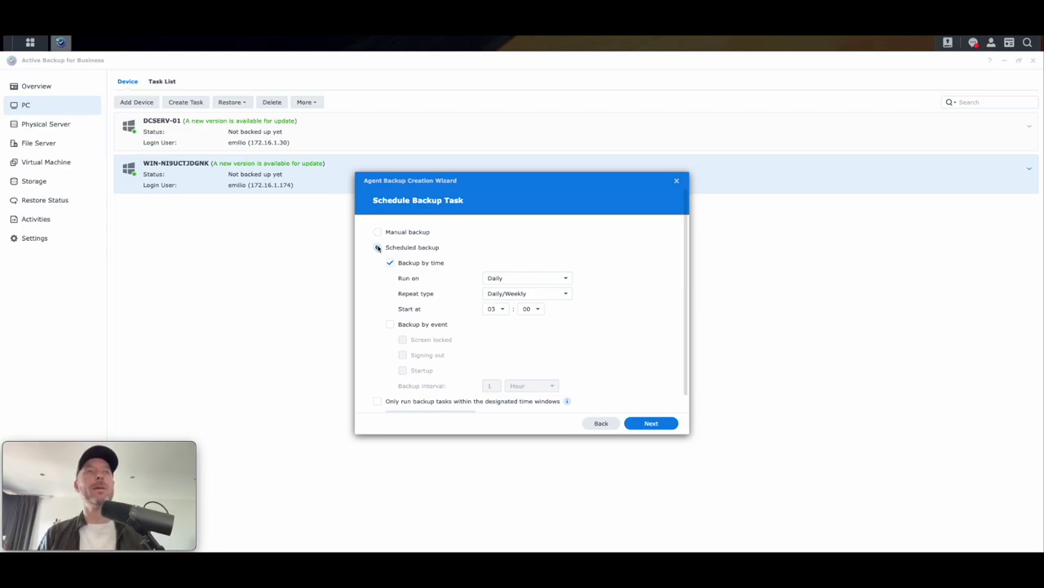
left_click(520, 284)
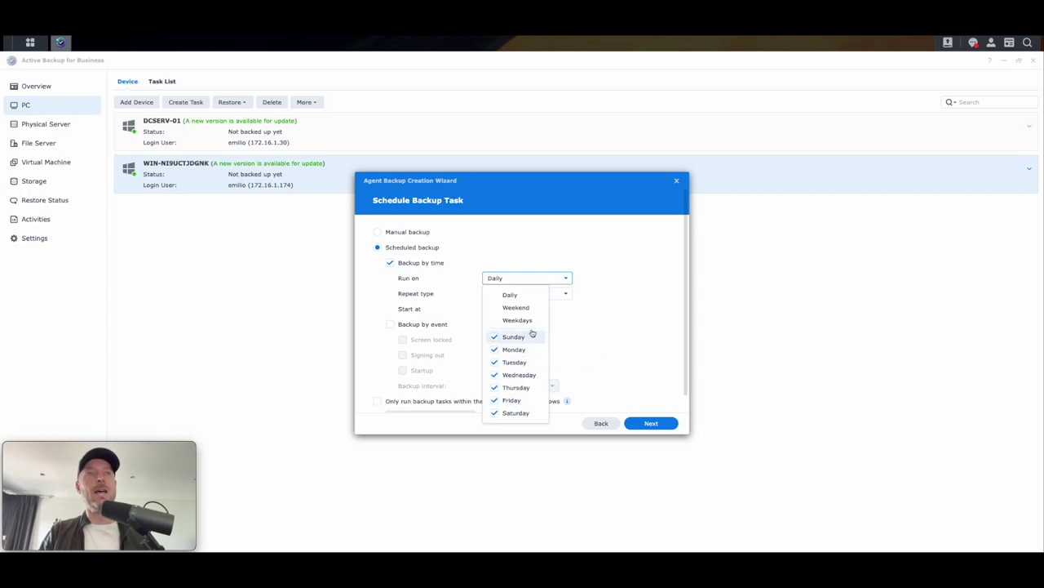
left_click(597, 347)
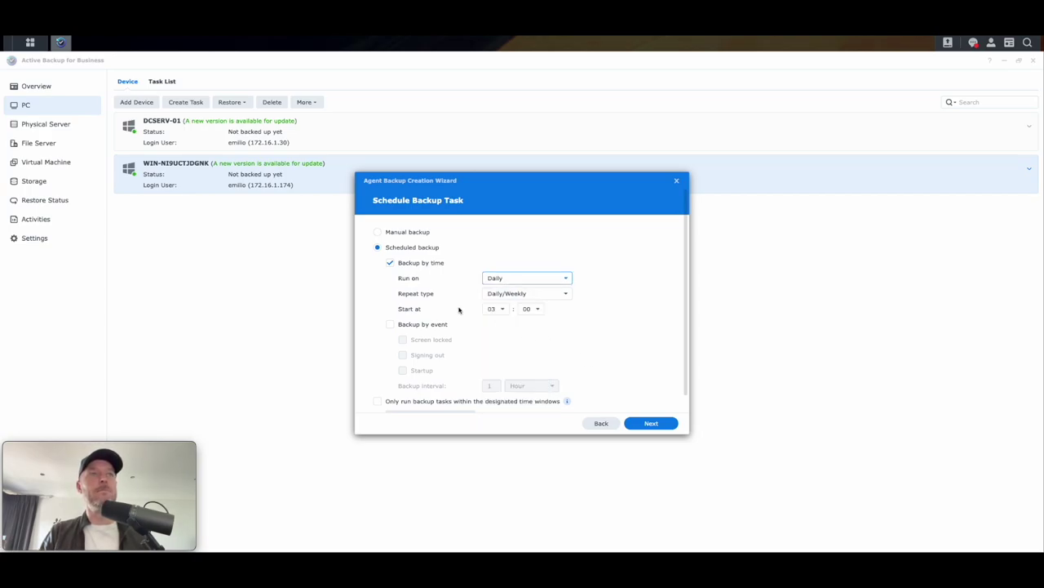
left_click(524, 294)
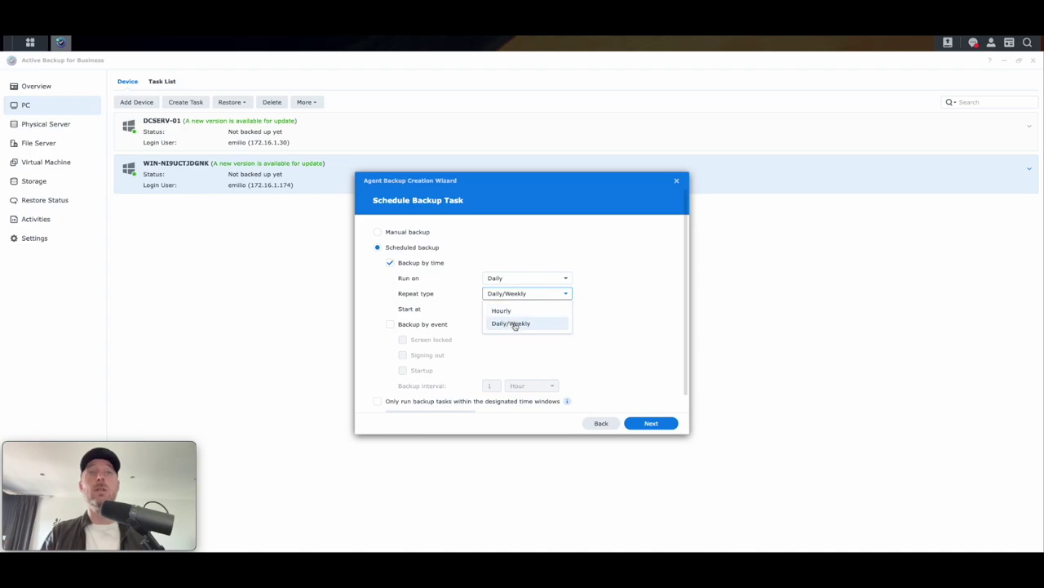
left_click(600, 326)
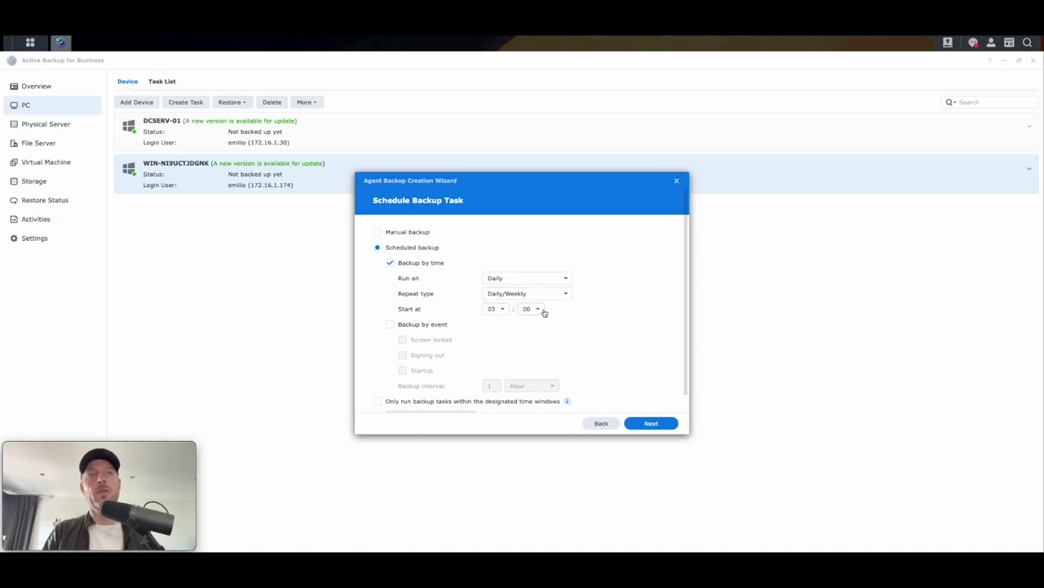
left_click(496, 310)
left_click(579, 355)
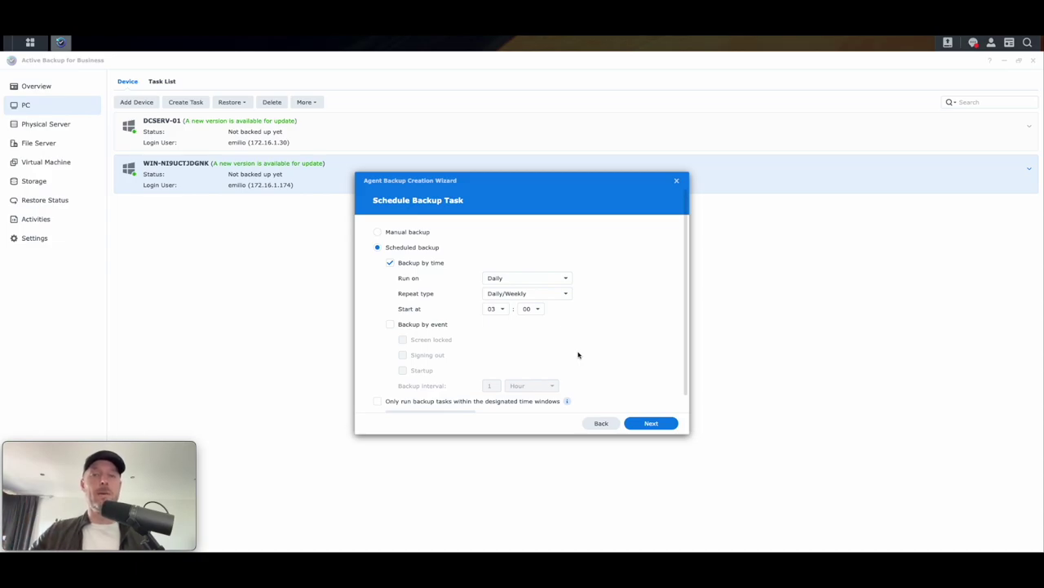
scroll(578, 355, "down", 1)
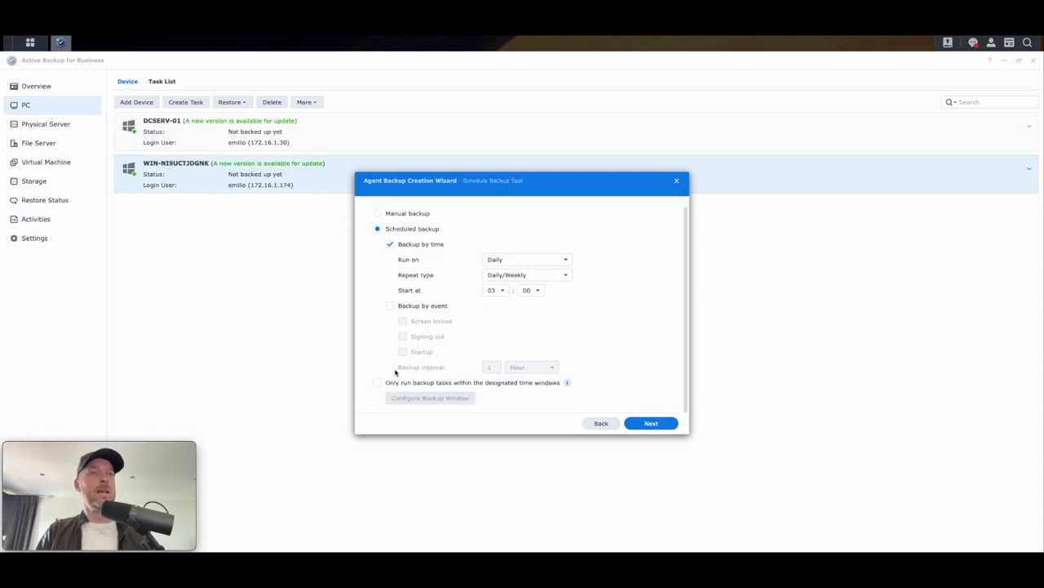
left_click(658, 425)
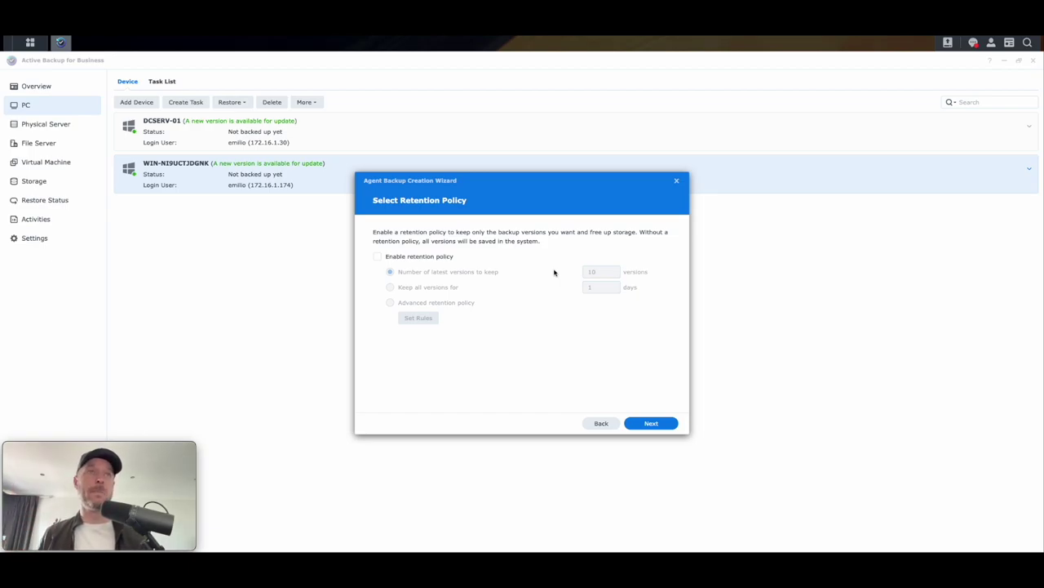
Step: Enable the retention policy for the task, trying the keep-by-days option and the advanced retention policy
left_click(377, 256)
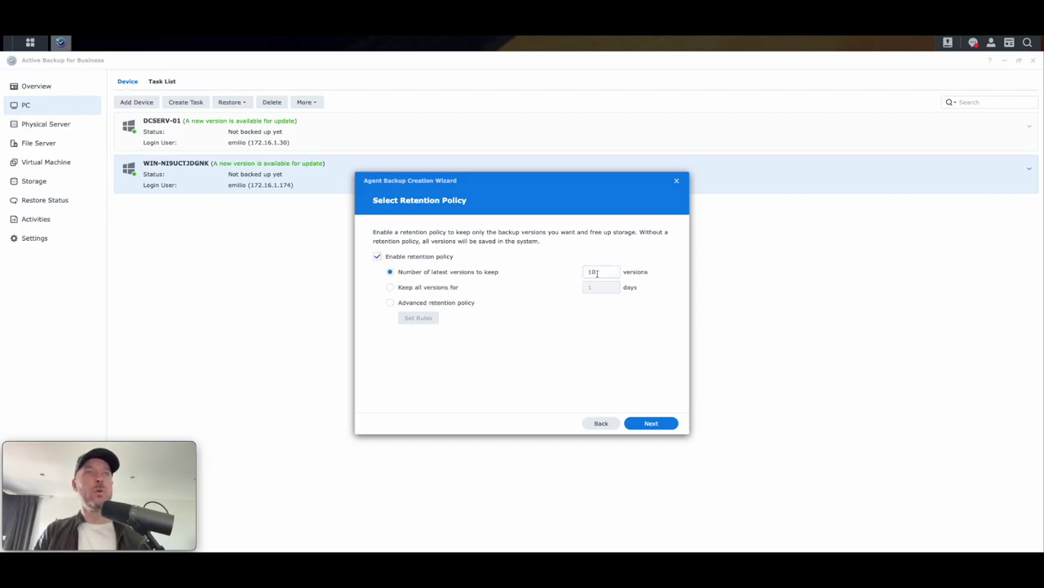
left_click(390, 287)
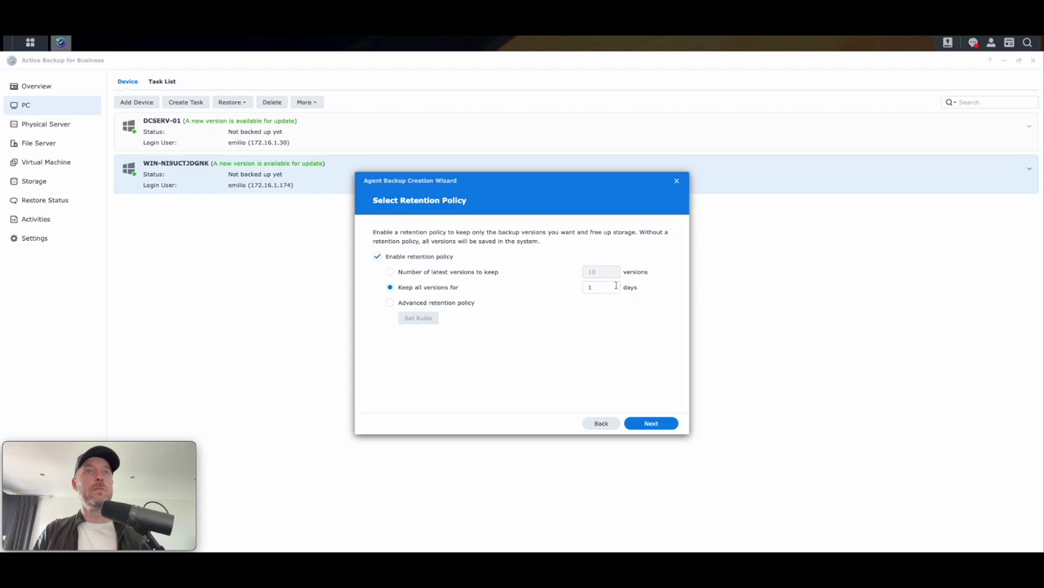
left_click(391, 302)
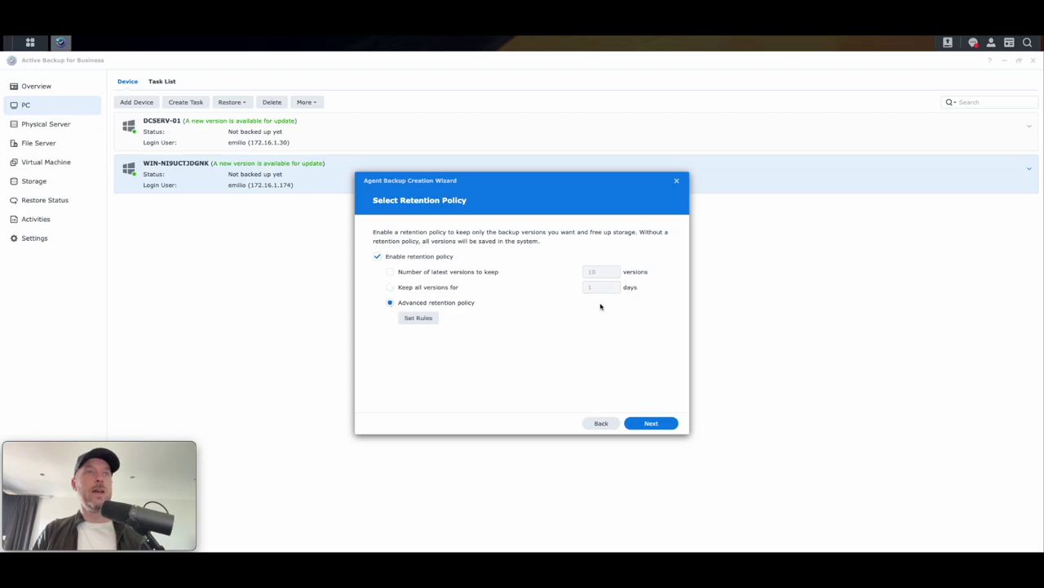
Step: Set the advanced retention rules to keep the latest version of the year for 7 years
left_click(419, 318)
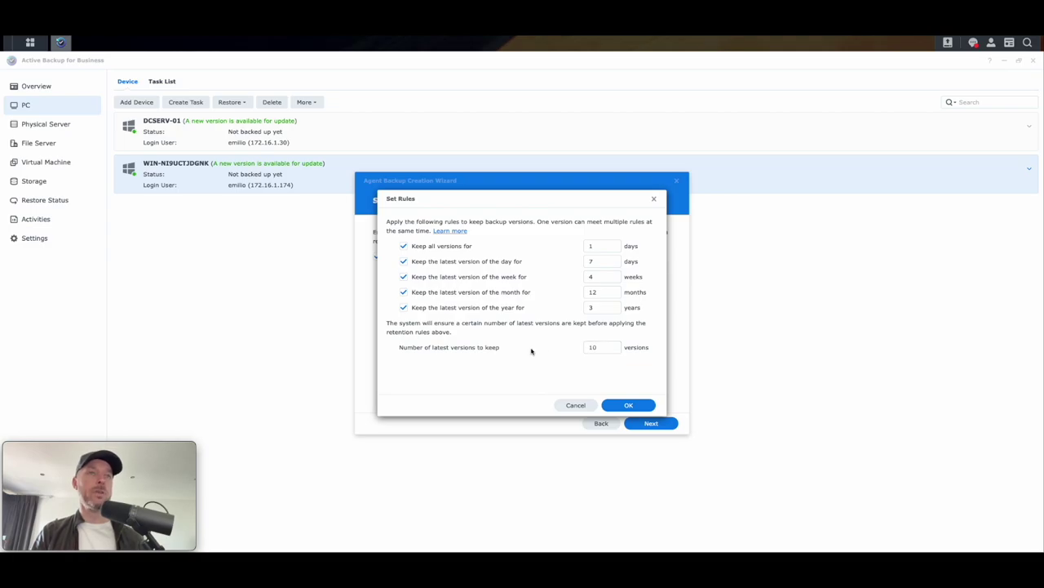
left_click(585, 308)
type("7")
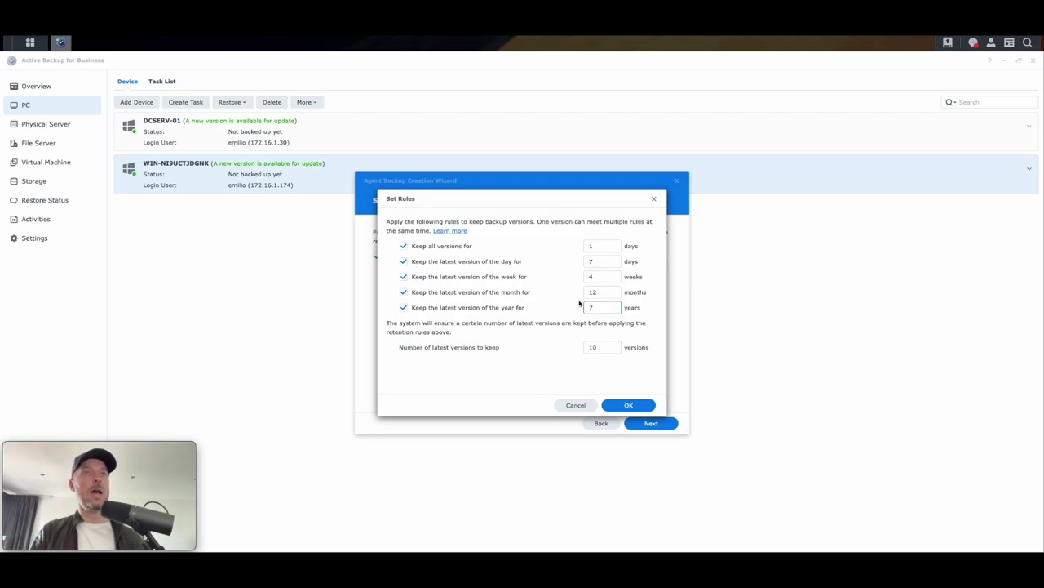
left_click(611, 294)
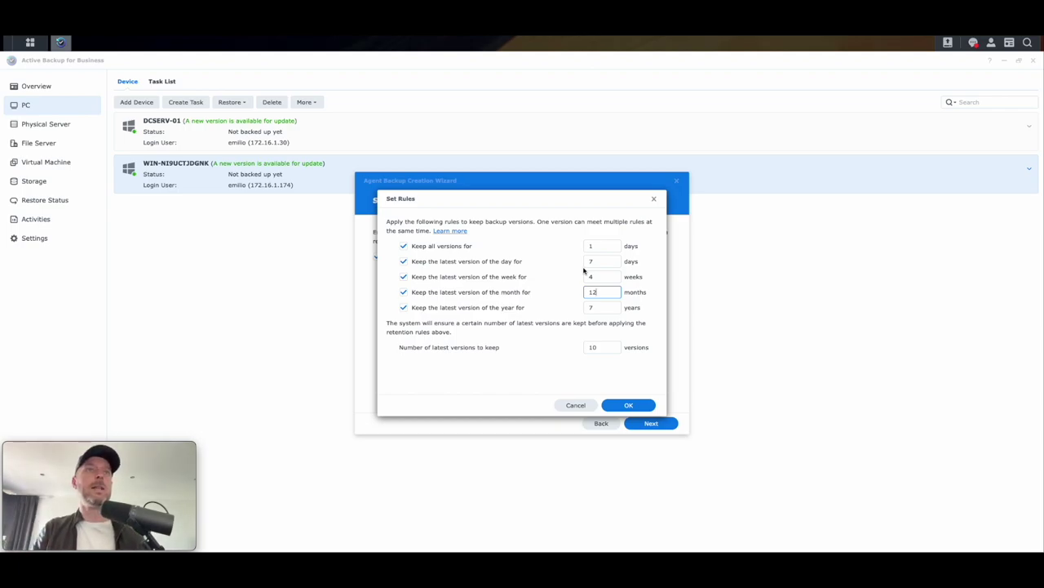
left_click(626, 405)
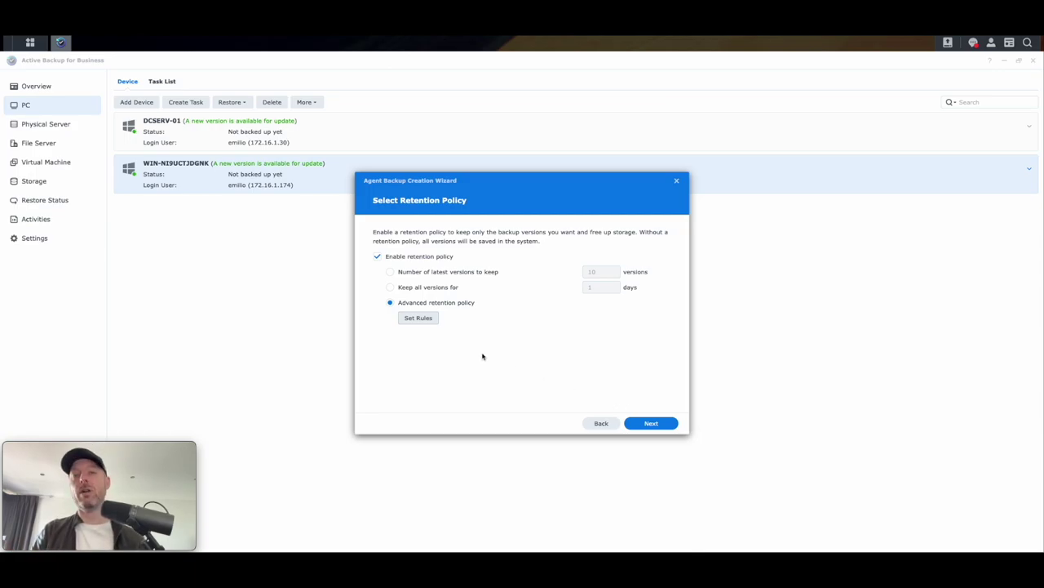
Step: Set the retention policy to keep the latest 10 versions and review the task summary
left_click(389, 272)
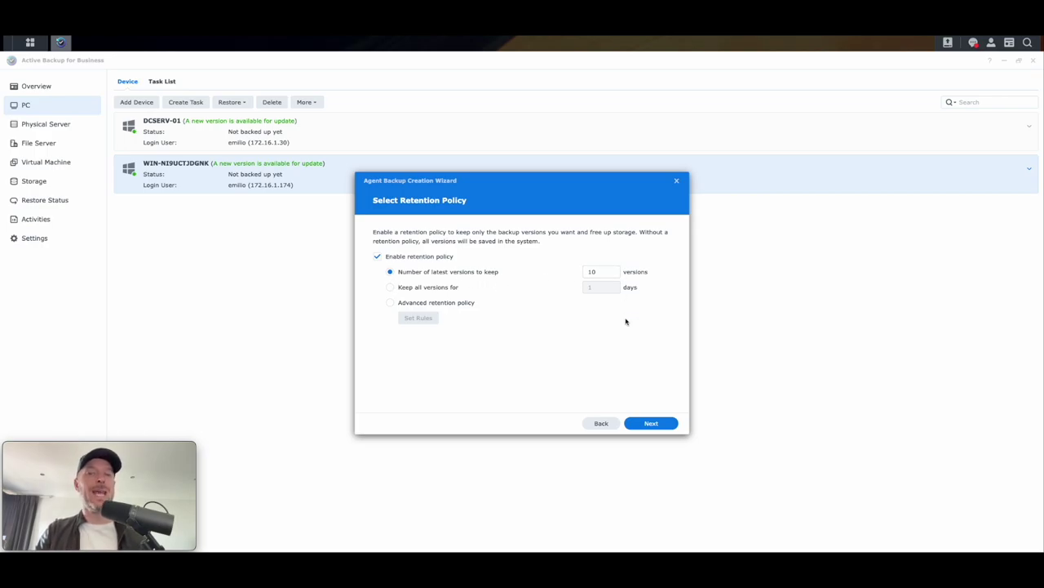
left_click(635, 422)
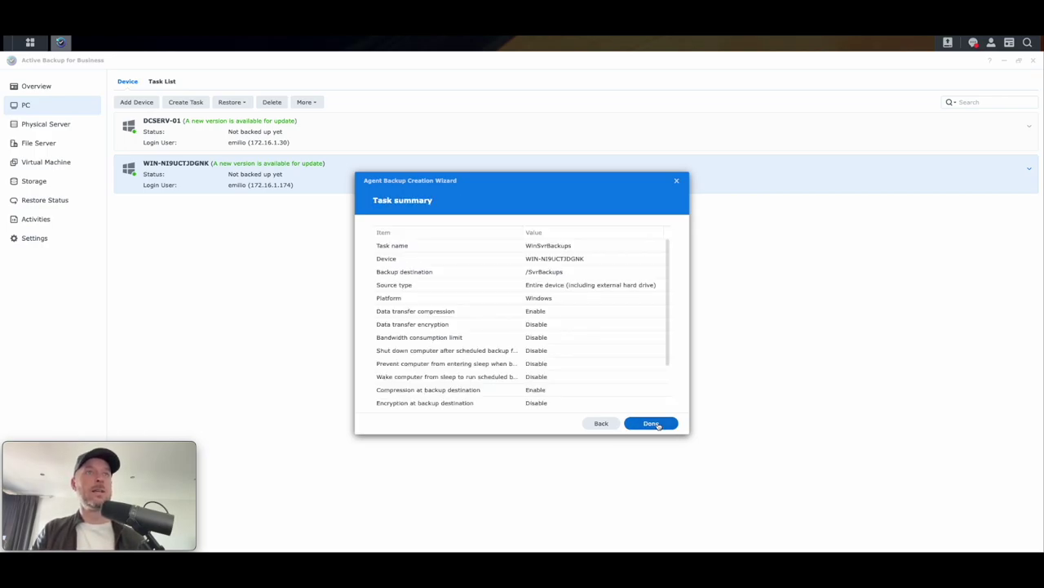
scroll(588, 300, "down", 3)
scroll(588, 301, "up", 2)
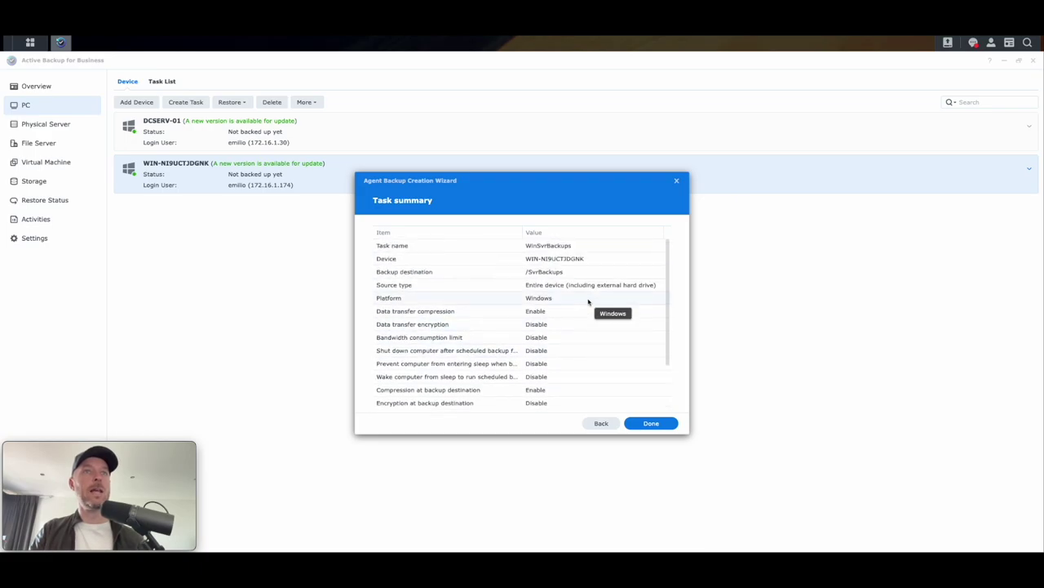
Step: Finish creating the WinSvrBackups task and review both the task list and the list of connected devices
left_click(651, 422)
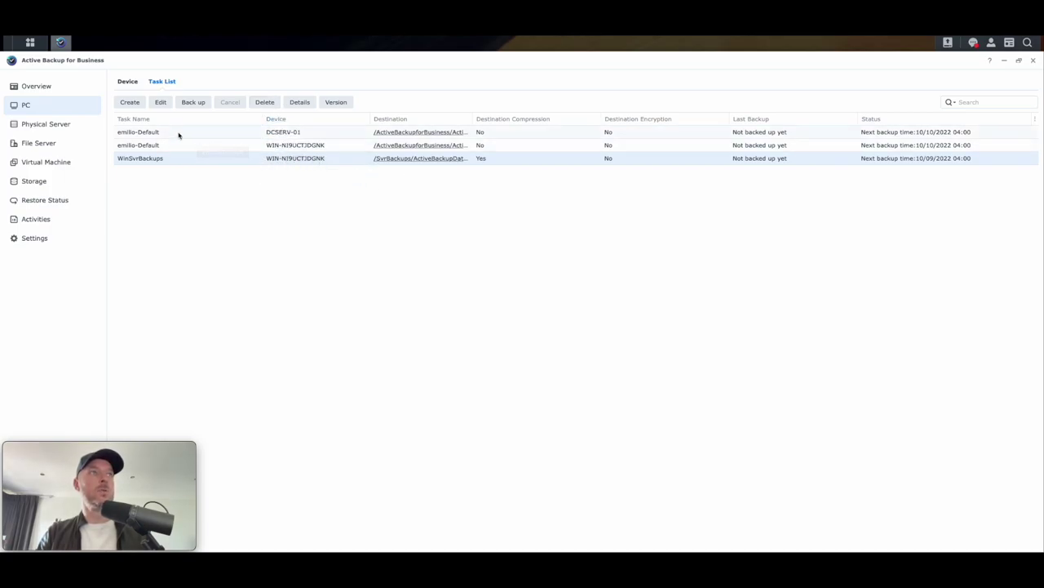
left_click(128, 81)
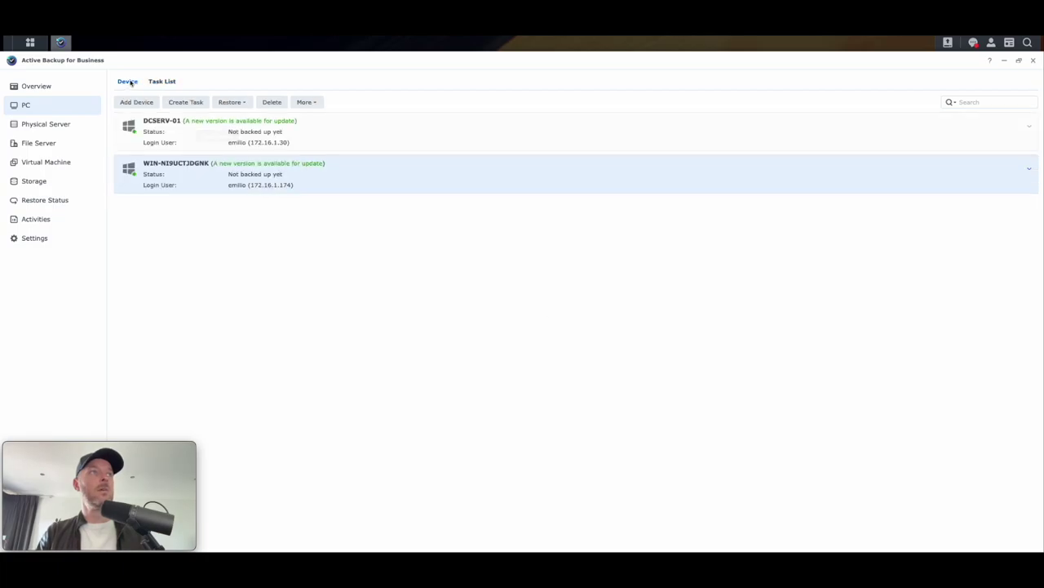
left_click(154, 82)
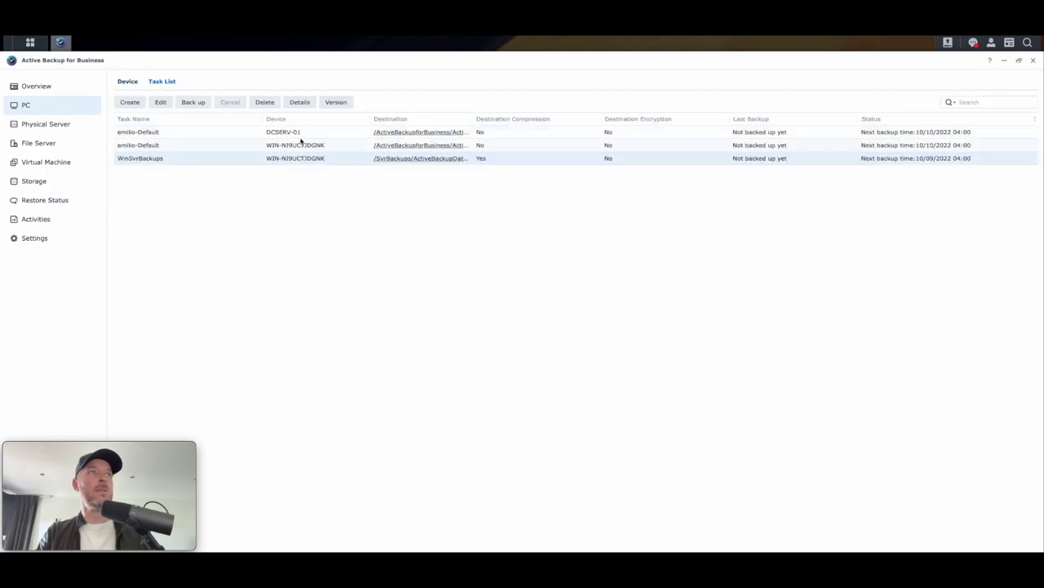
left_click(128, 81)
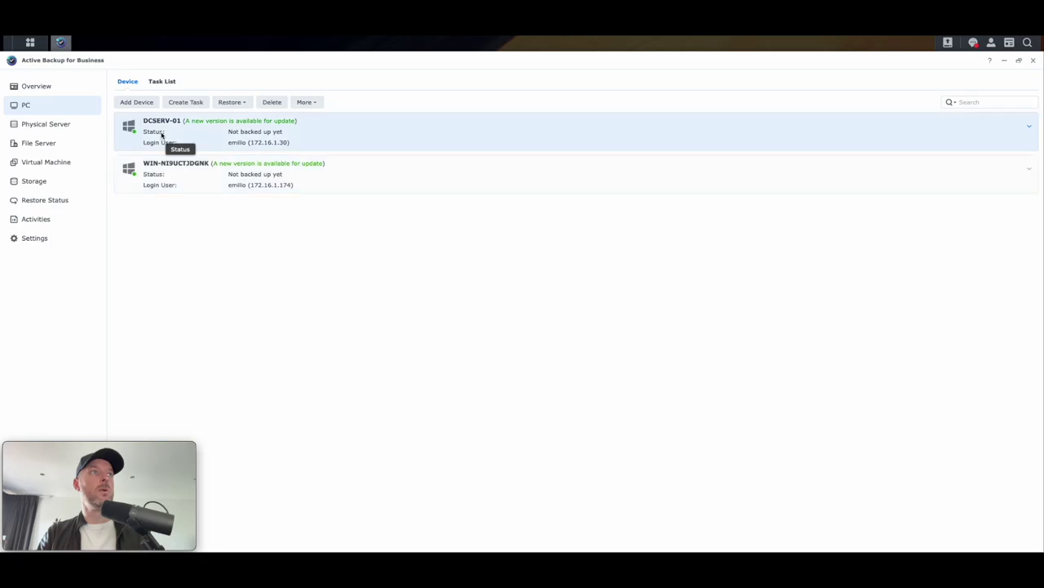
Step: Start a backup task named Task-1 for DCSERV-01 and WIN-NI9UCTJDGNK, covering the entire device, with SvrBackups as the destination
left_click(194, 102)
left_click(650, 422)
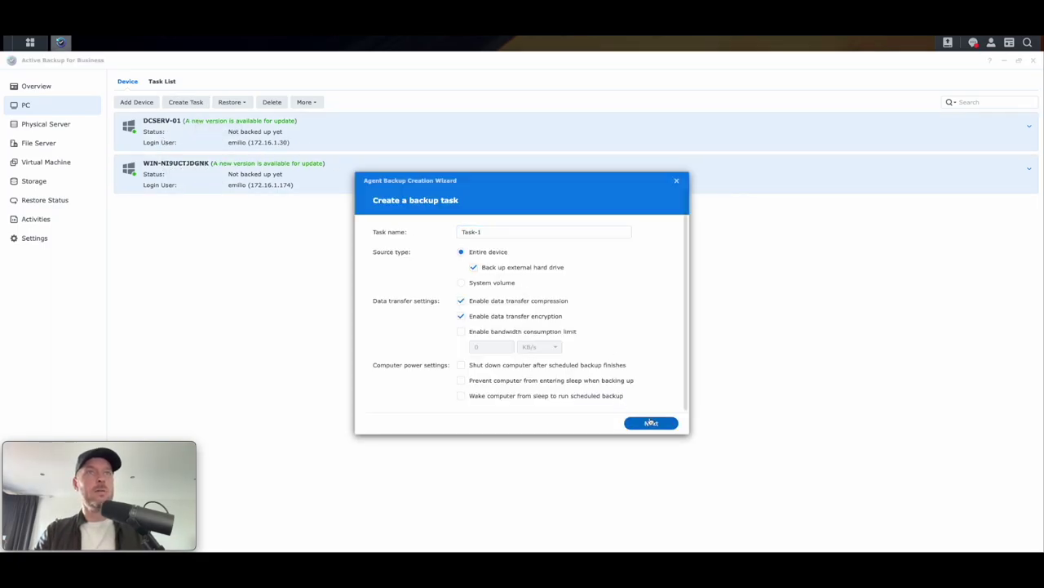
left_click(403, 315)
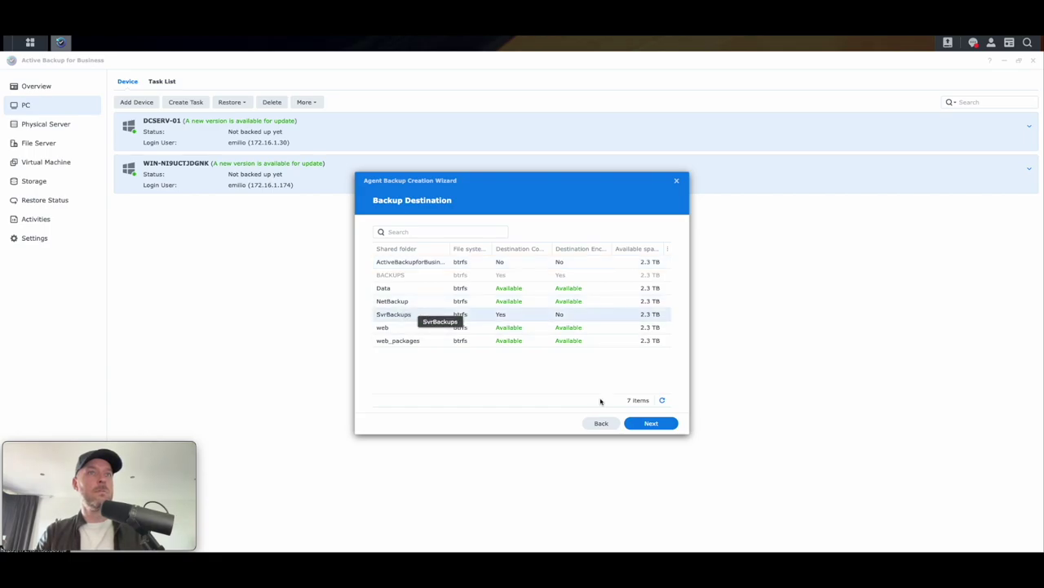
left_click(651, 423)
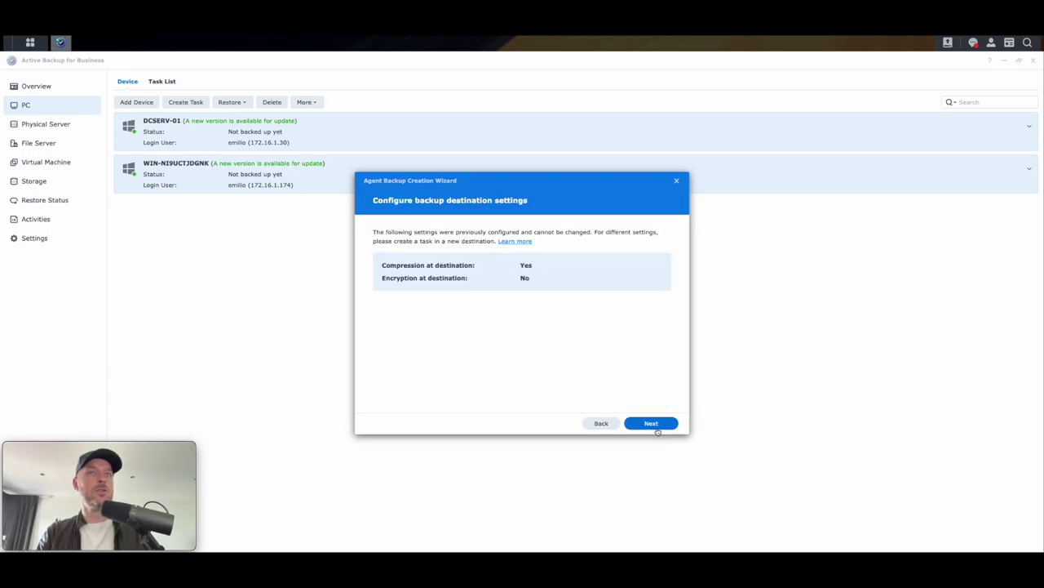
Step: Complete Task-1 as a manual backup without a retention policy, leaving the backup to be started separately
left_click(653, 424)
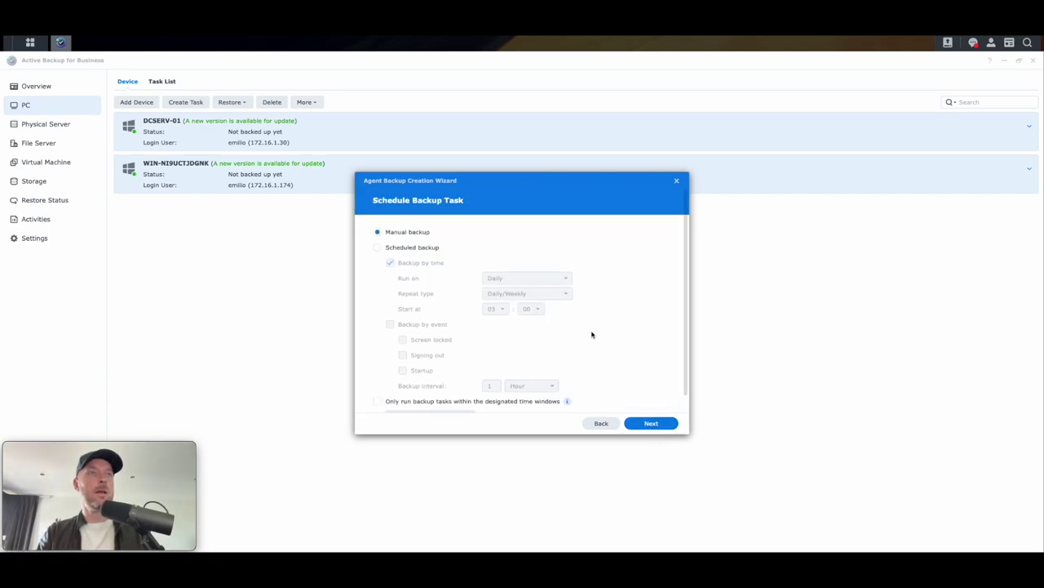
left_click(645, 421)
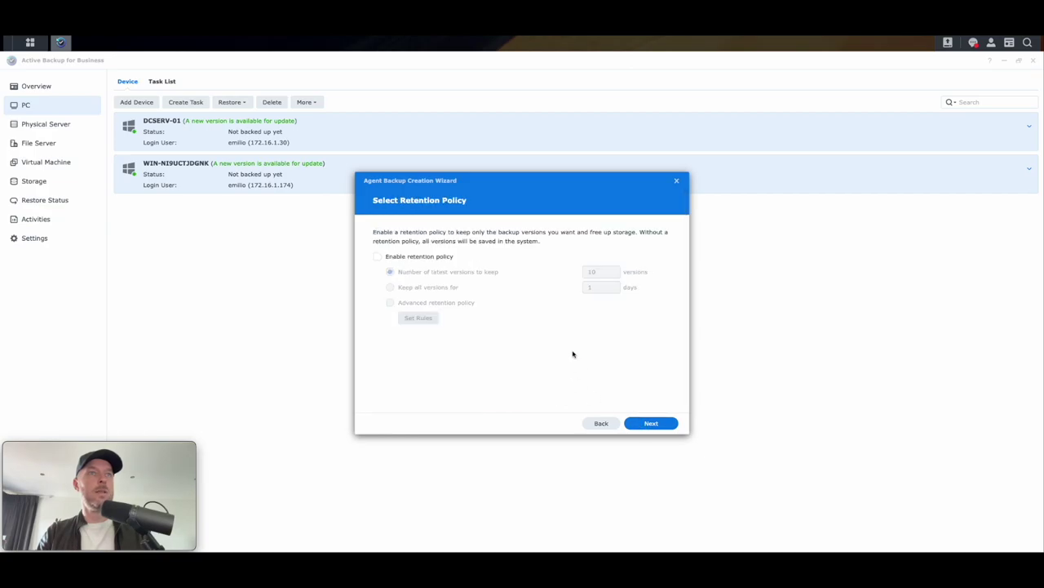
left_click(651, 422)
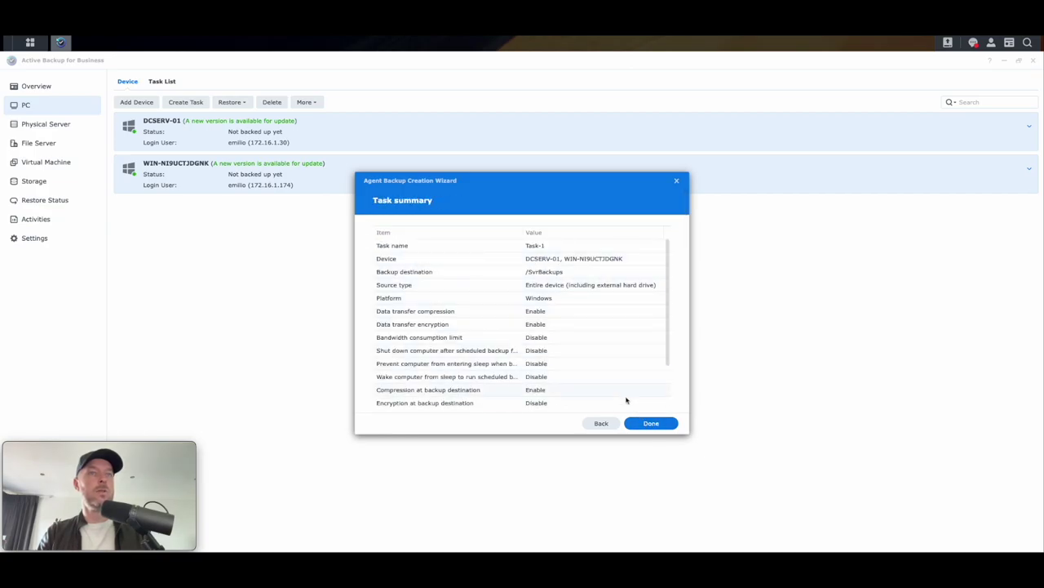
left_click(646, 423)
left_click(540, 314)
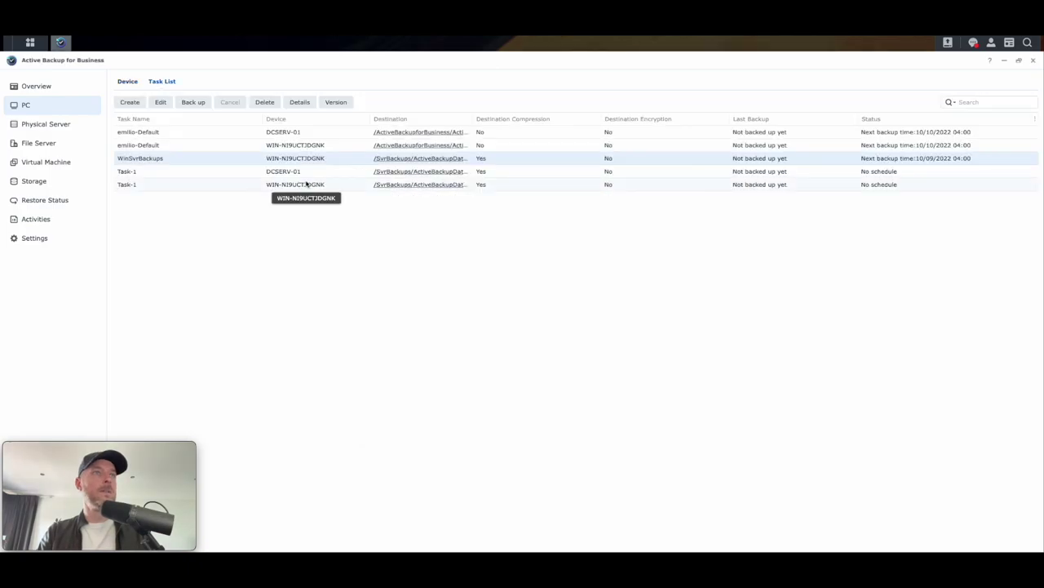
Step: Run the WinSvrBackups task immediately to back up WIN-NI9UCTJDGNK
left_click(287, 186)
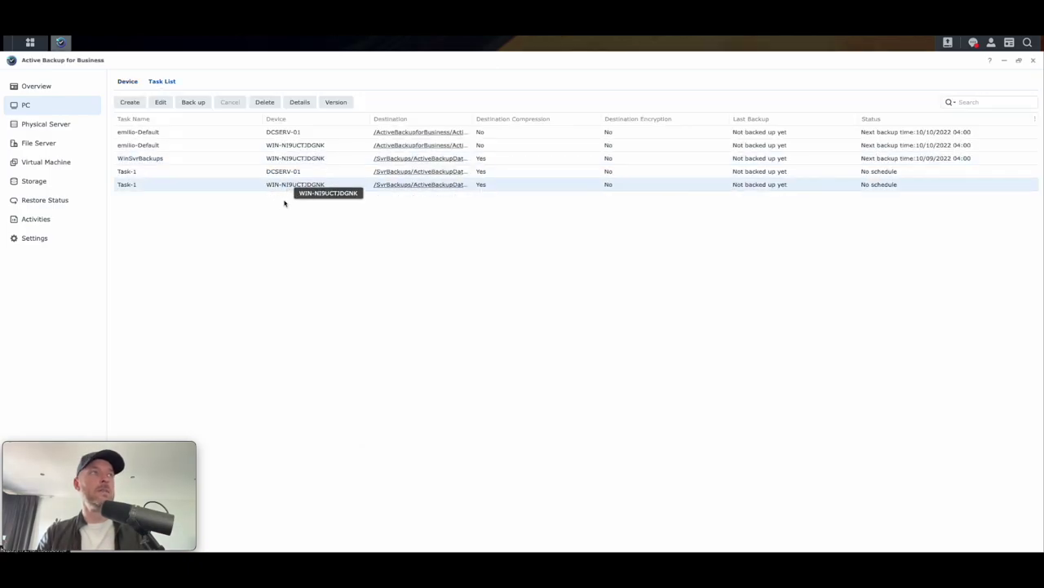
left_click(243, 160)
right_click(243, 164)
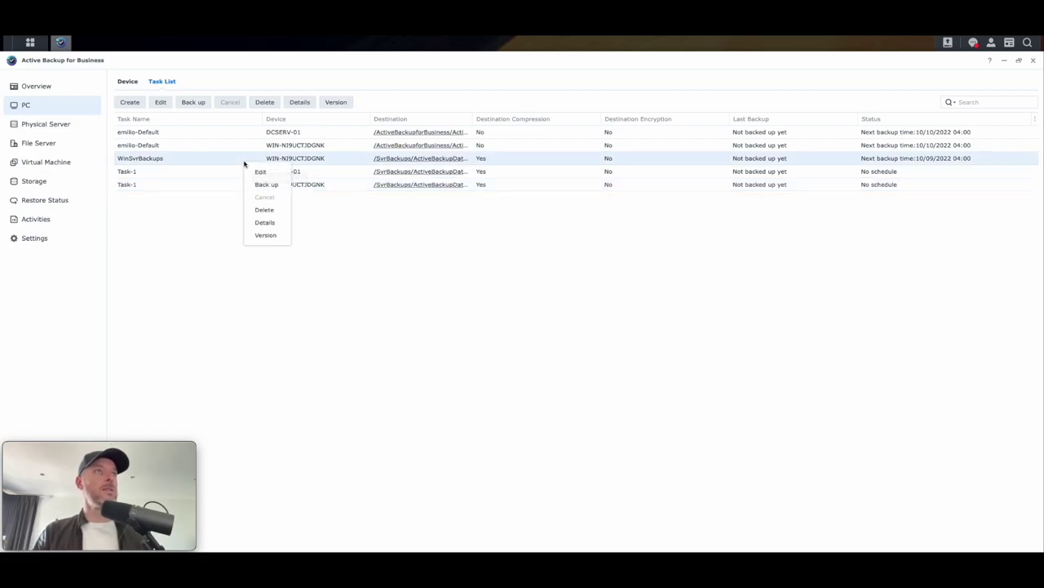
left_click(266, 185)
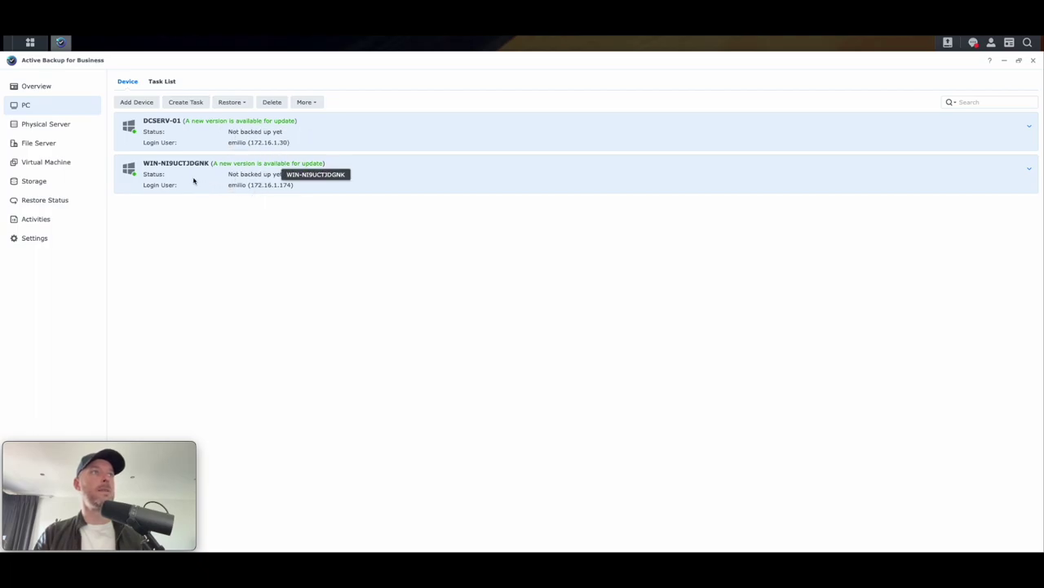
Step: Check the backup progress in the task list and run Task-1 for DCSERV-01
left_click(163, 81)
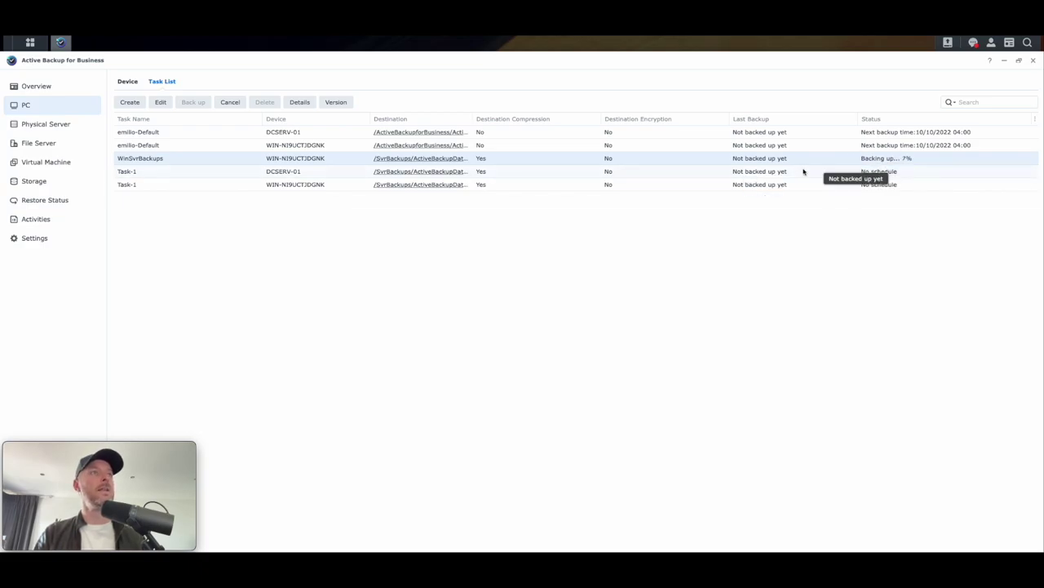
left_click(182, 173)
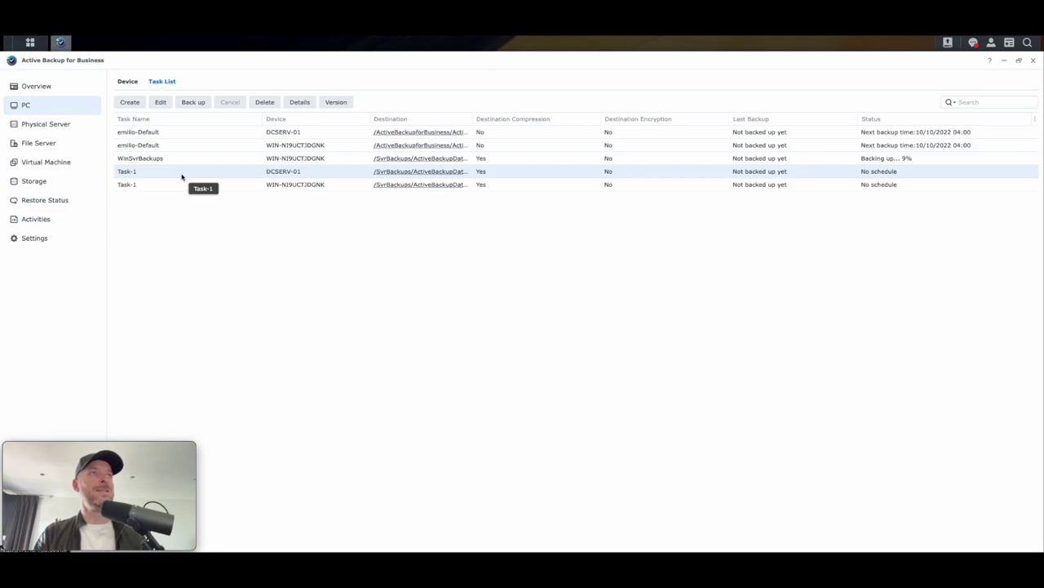
left_click(193, 104)
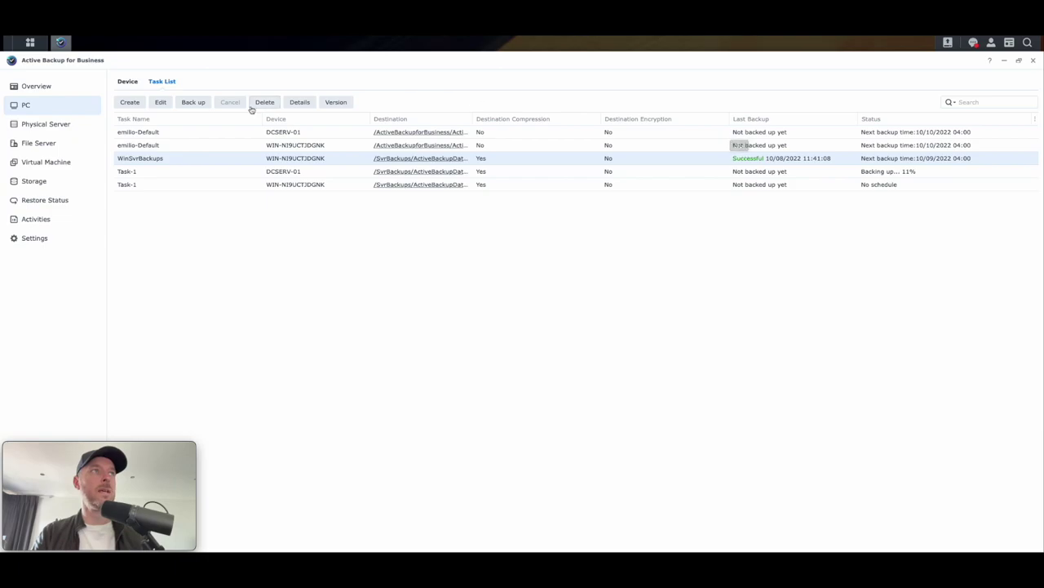
Step: Examine the entire-device restore requirements for WIN-NI9UCTJDGNK, including the recovery media creator, and close the information
left_click(128, 82)
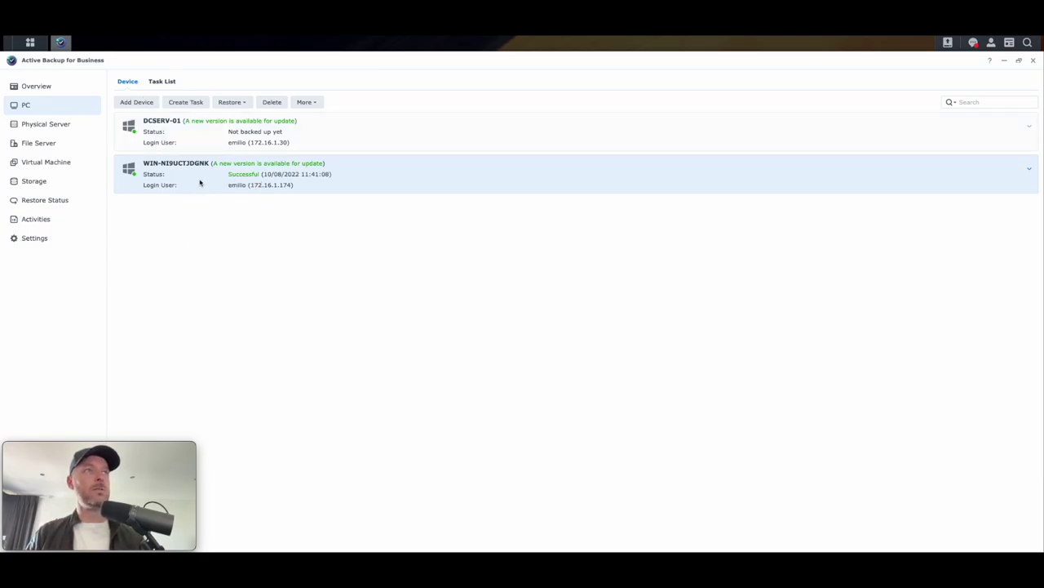
left_click(234, 105)
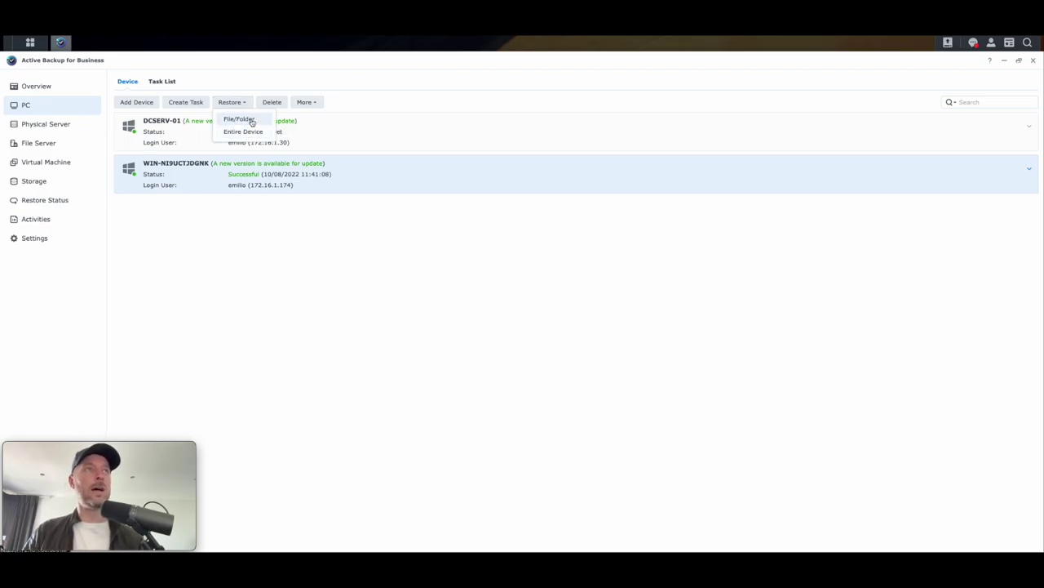
left_click(253, 133)
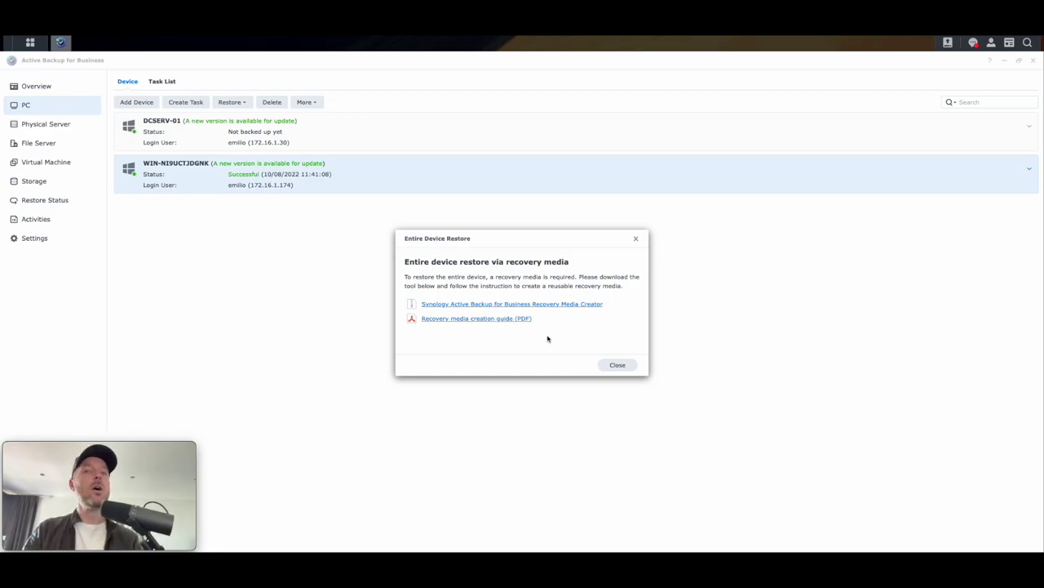
left_click(618, 365)
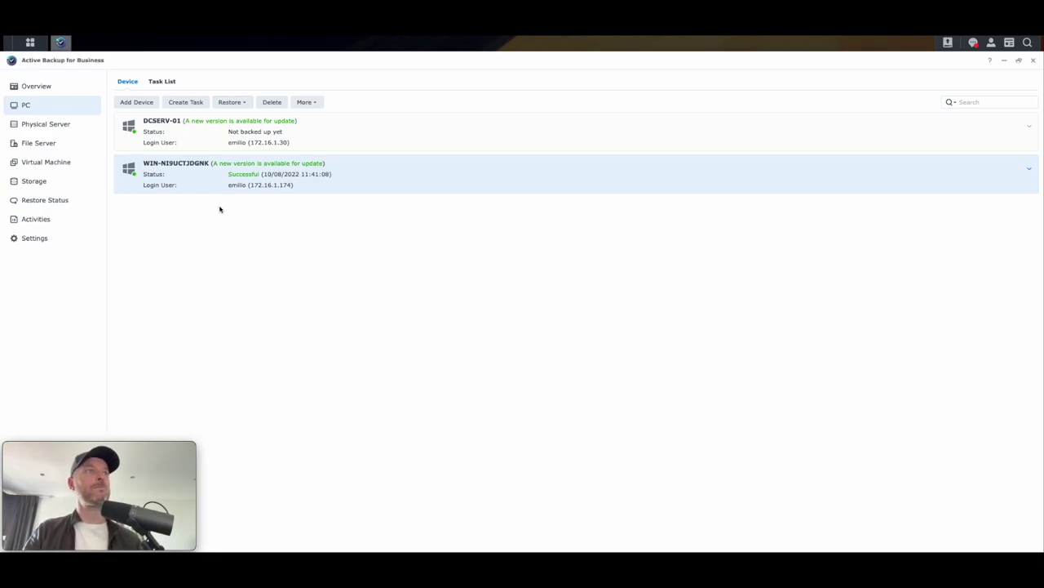
Step: Open the file/folder restore for WIN-NI9UCTJDGNK and browse Disk 0 - Volume 1 to Users > Administrator > Favorites
left_click(229, 102)
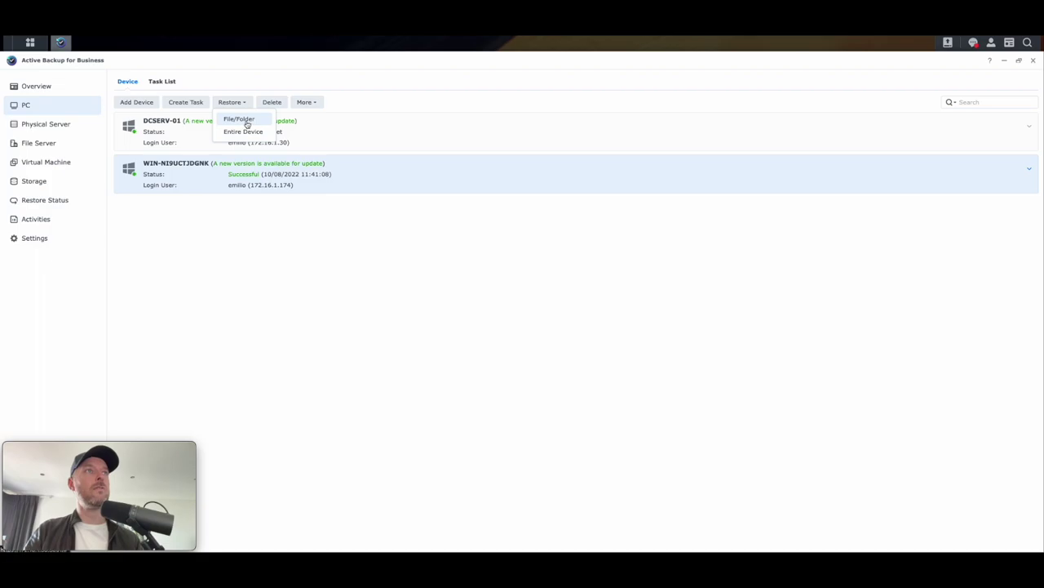
left_click(246, 123)
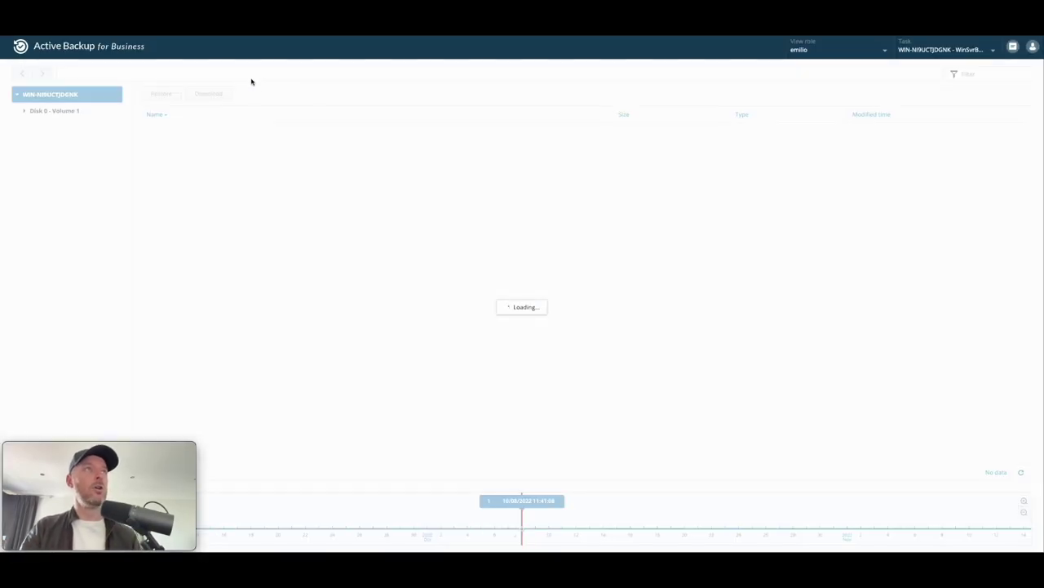
left_click(48, 111)
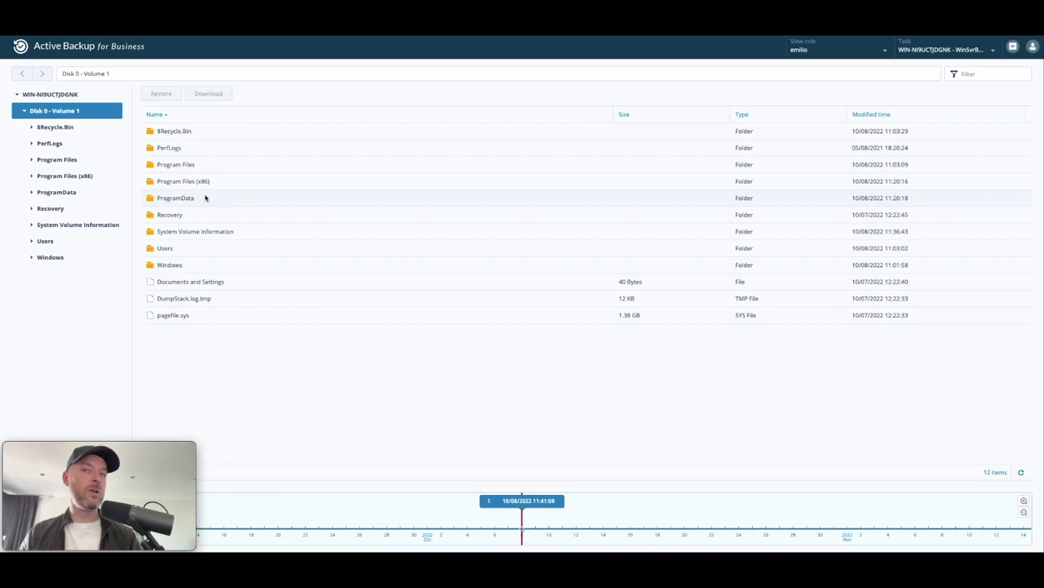
left_click(45, 241)
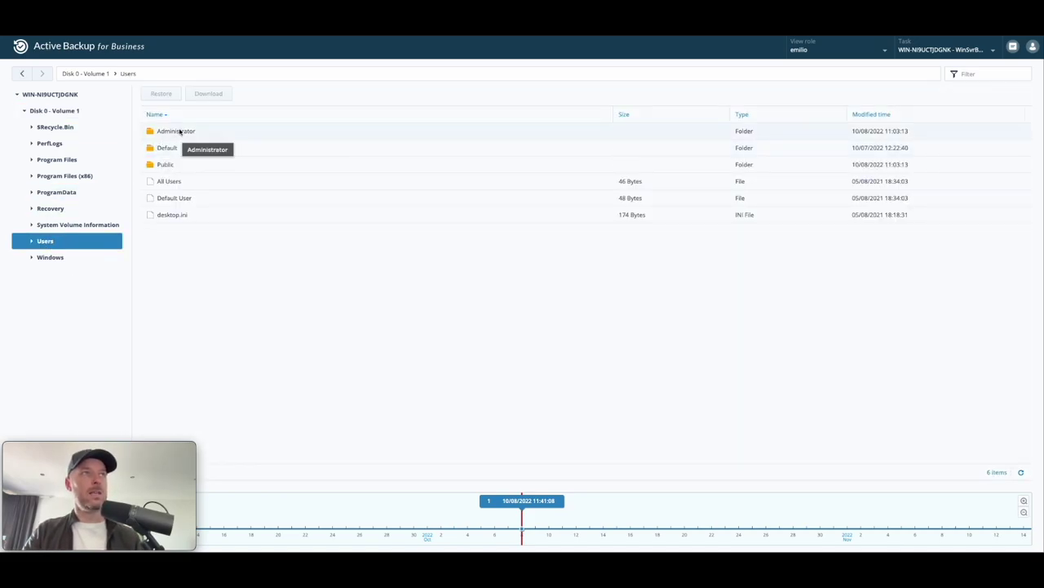
double_click(179, 131)
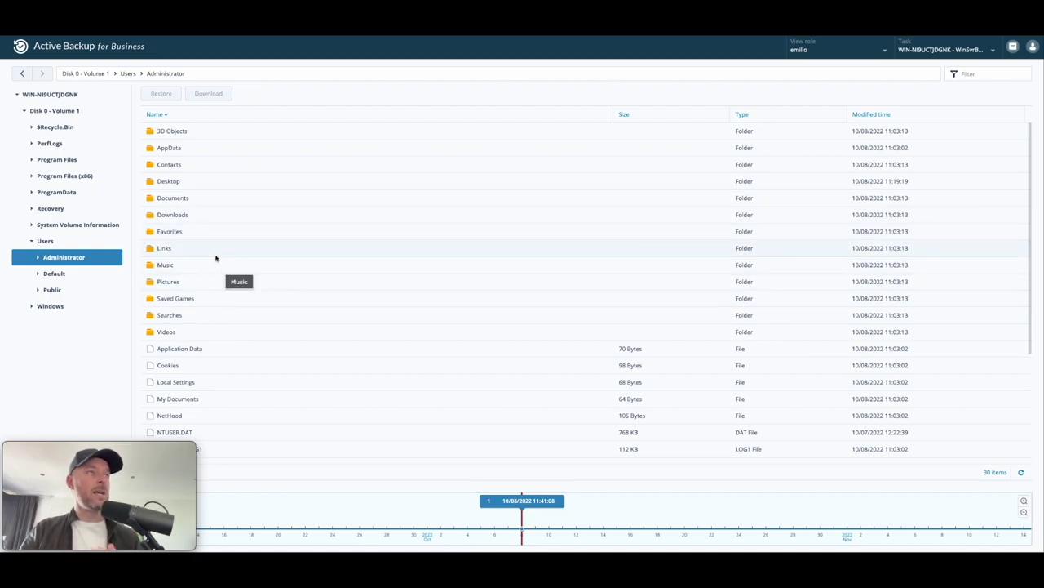
double_click(208, 231)
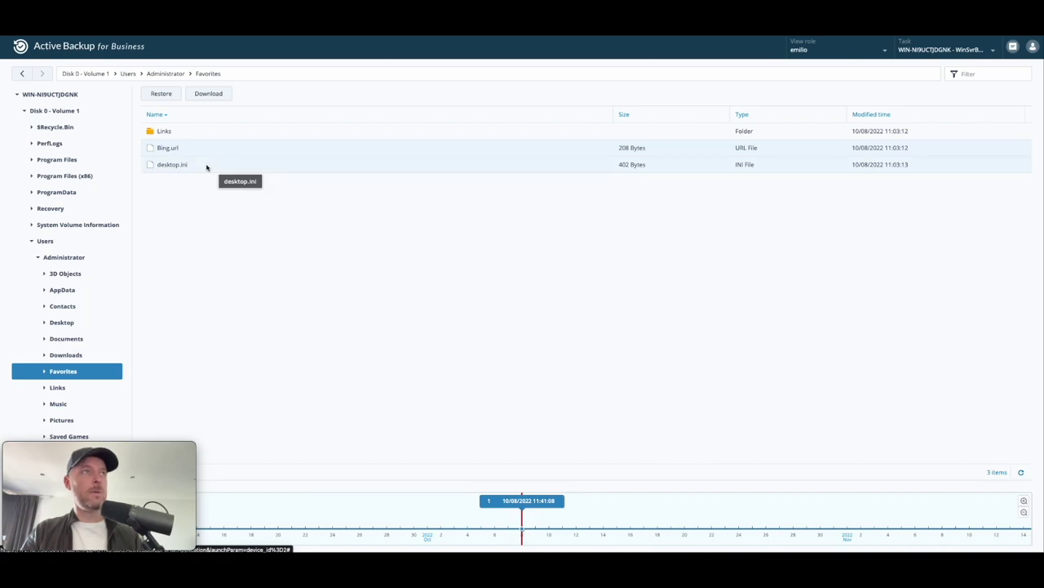
Step: Prepare to restore Bing.url and desktop.ini to WIN-NI9UCTJDGNK, with C:/Users/Administrator/Favorites as the restore path
left_click(168, 96)
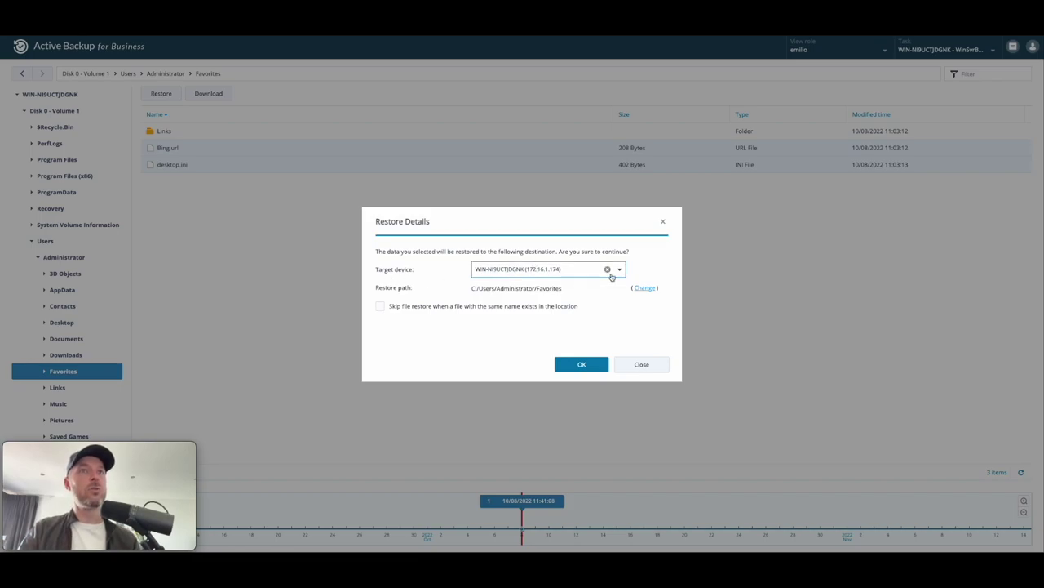
left_click(611, 276)
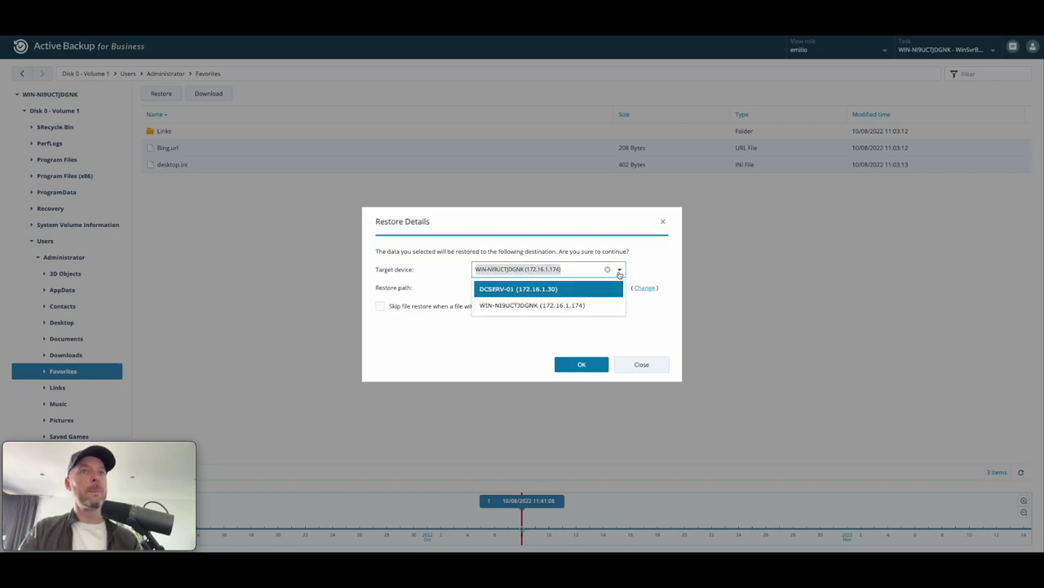
left_click(536, 303)
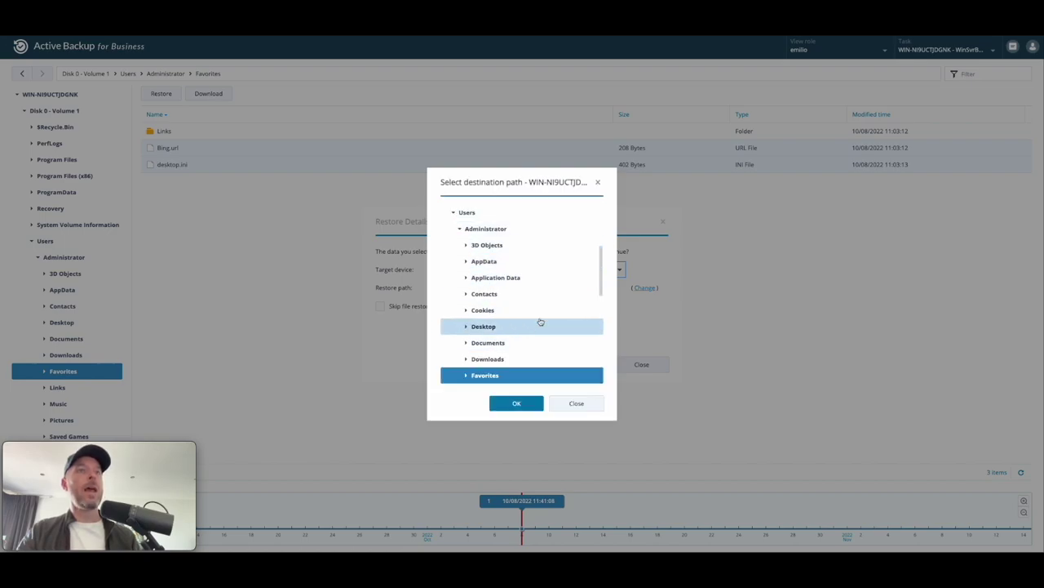
scroll(539, 318, "down", 2)
scroll(541, 302, "up", 3)
scroll(541, 303, "down", 4)
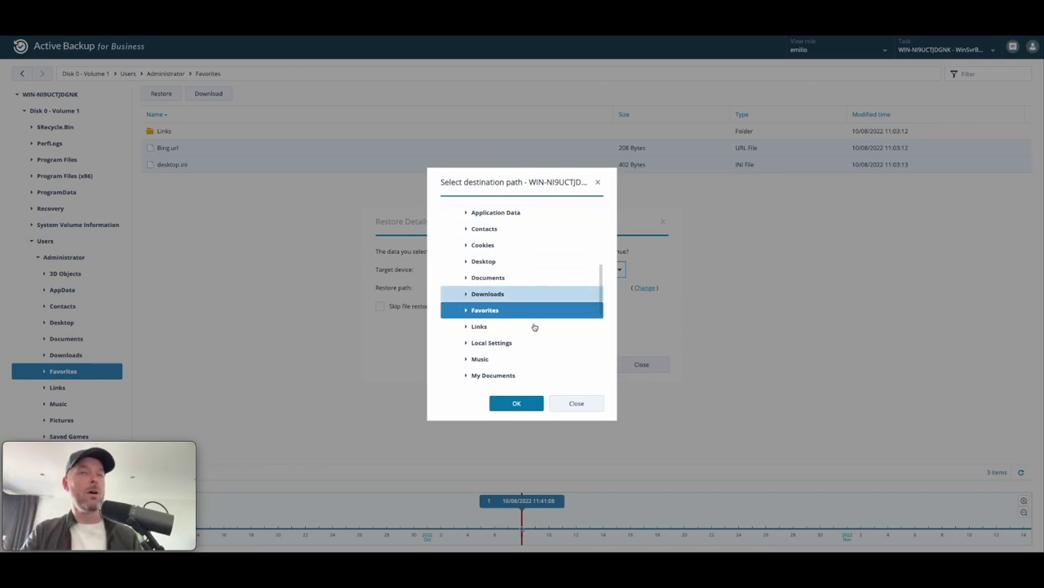
left_click(534, 402)
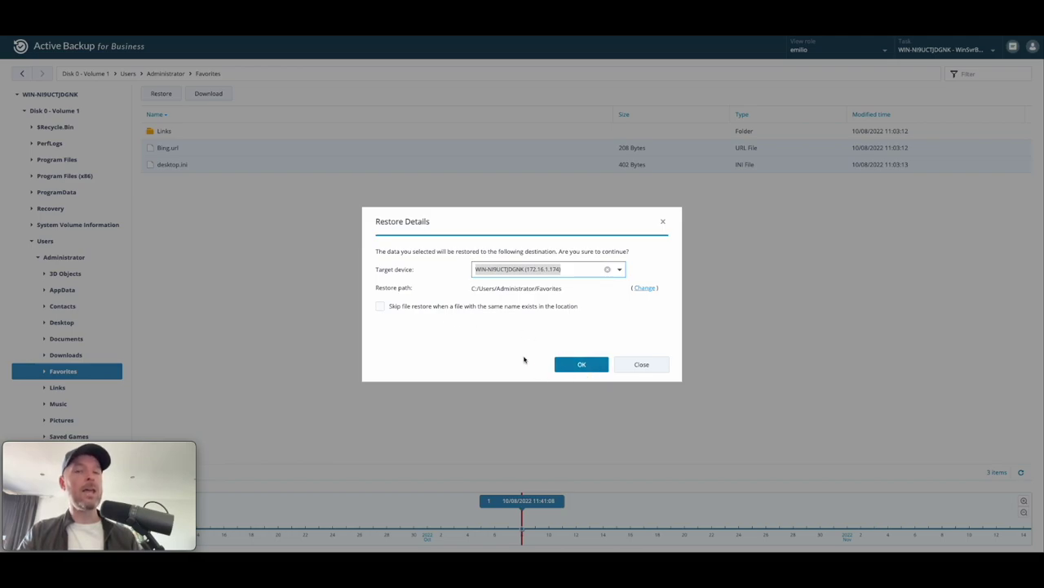
Step: Leave the skip option for files with the same name off and start restoring the selected files
left_click(380, 306)
left_click(381, 307)
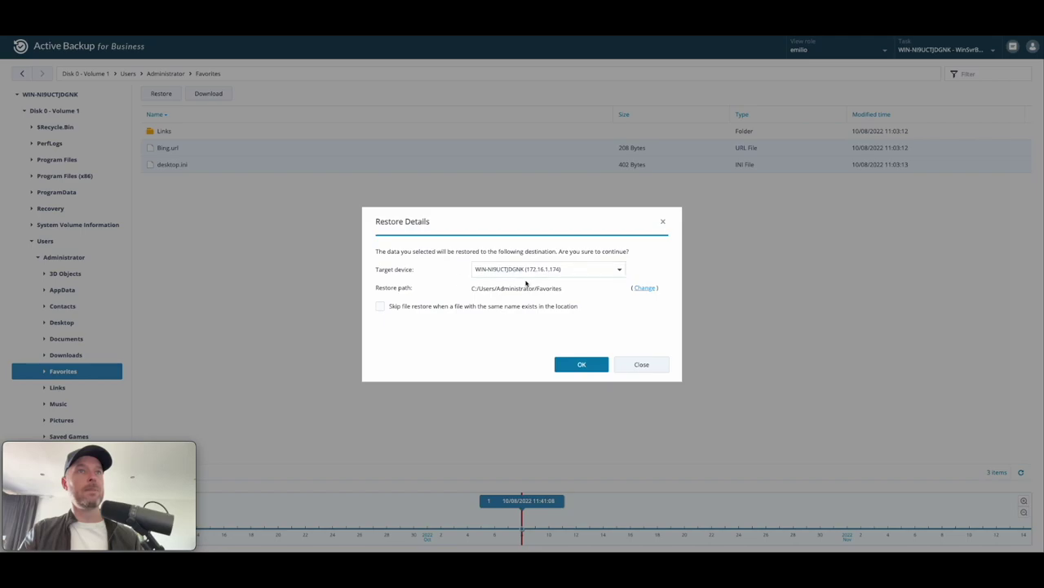
left_click(579, 366)
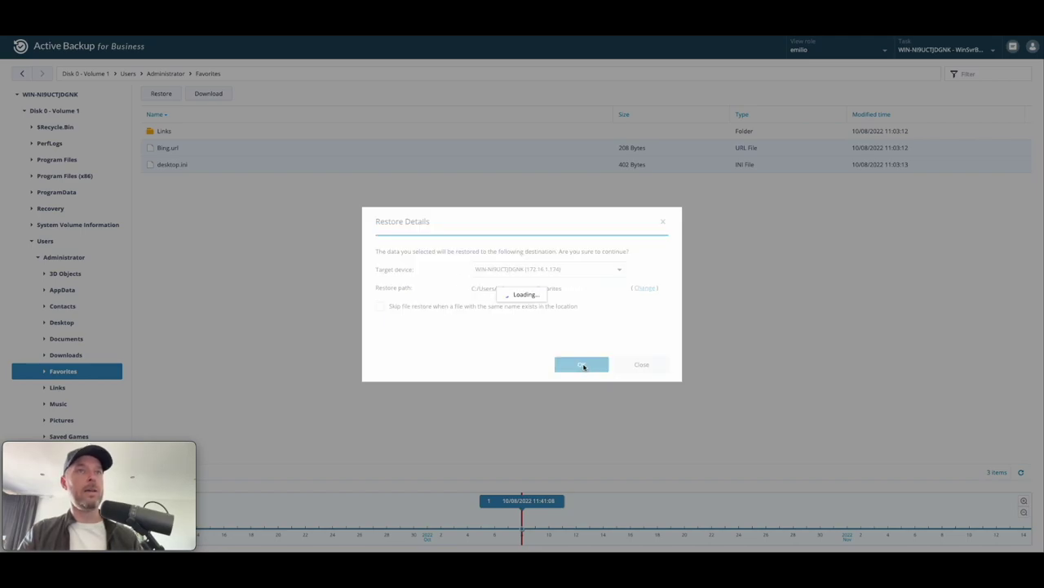